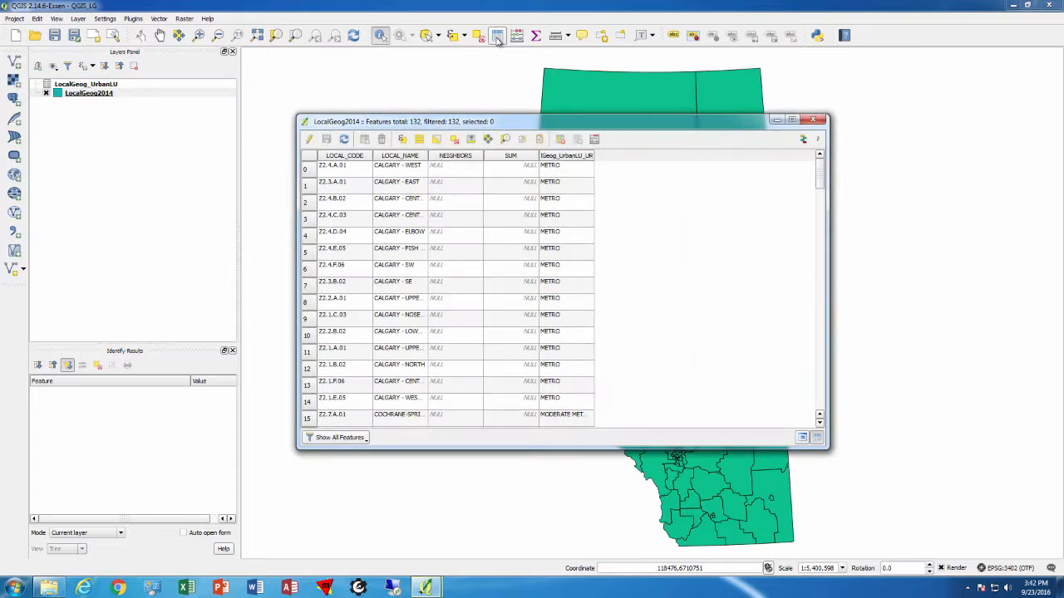
Duplicate the LocalGeog2014 layer, then hide the original and show only the copy.
left_click(813, 123)
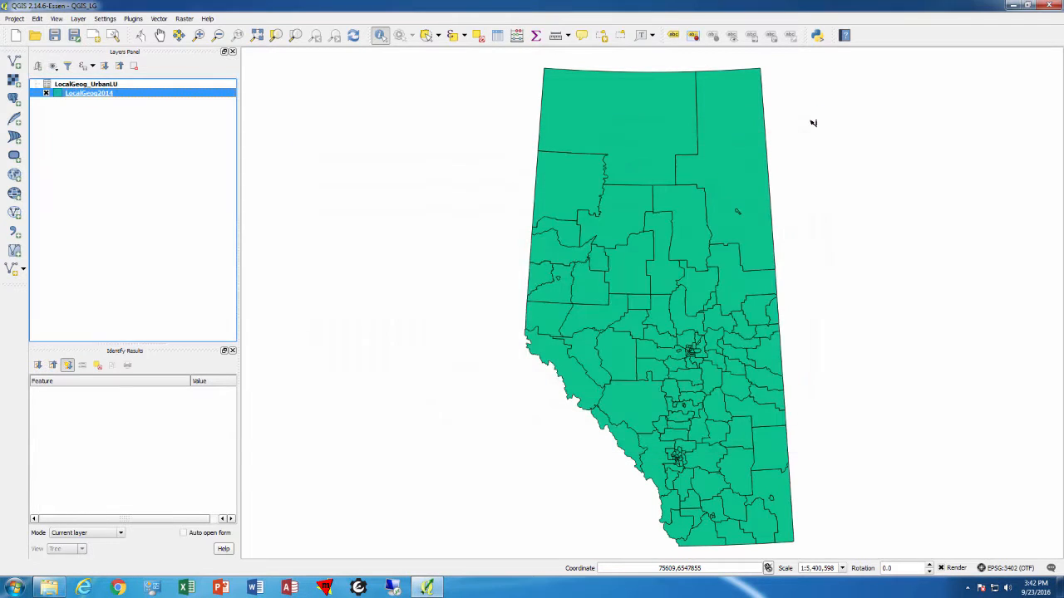
right_click(107, 94)
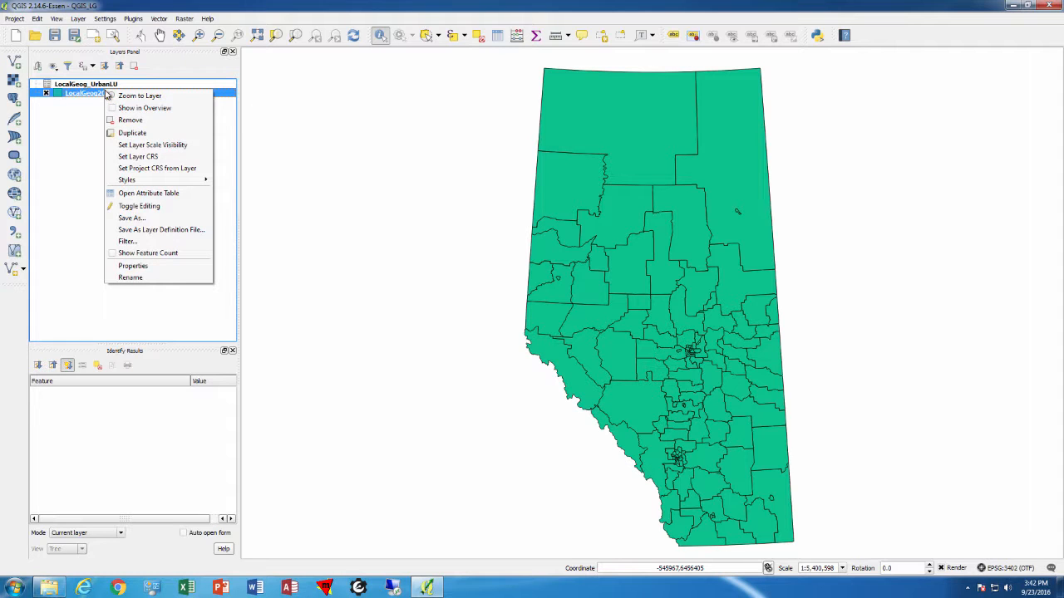
left_click(125, 133)
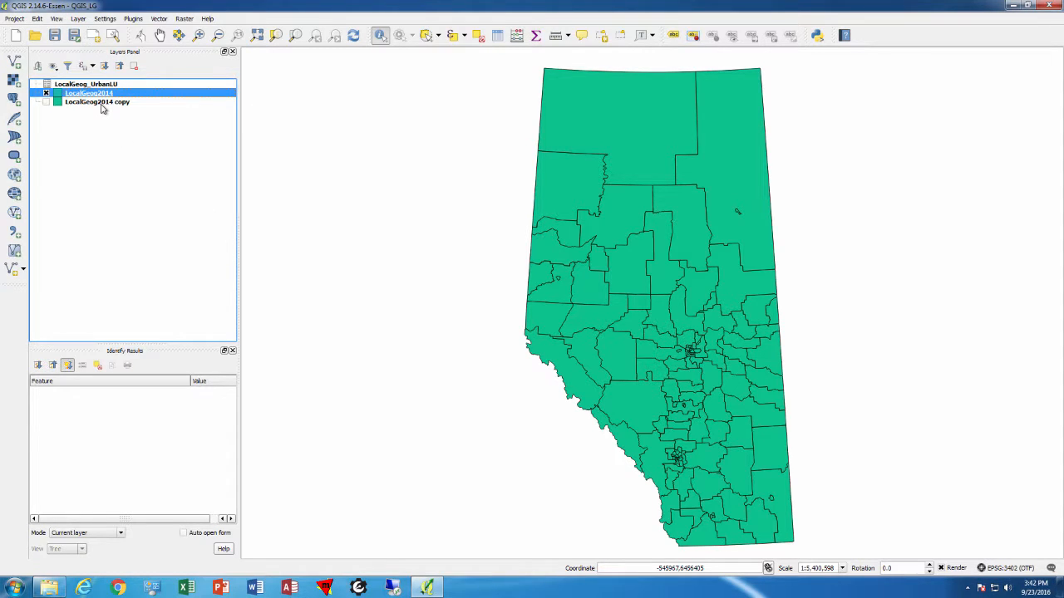
left_click(100, 105)
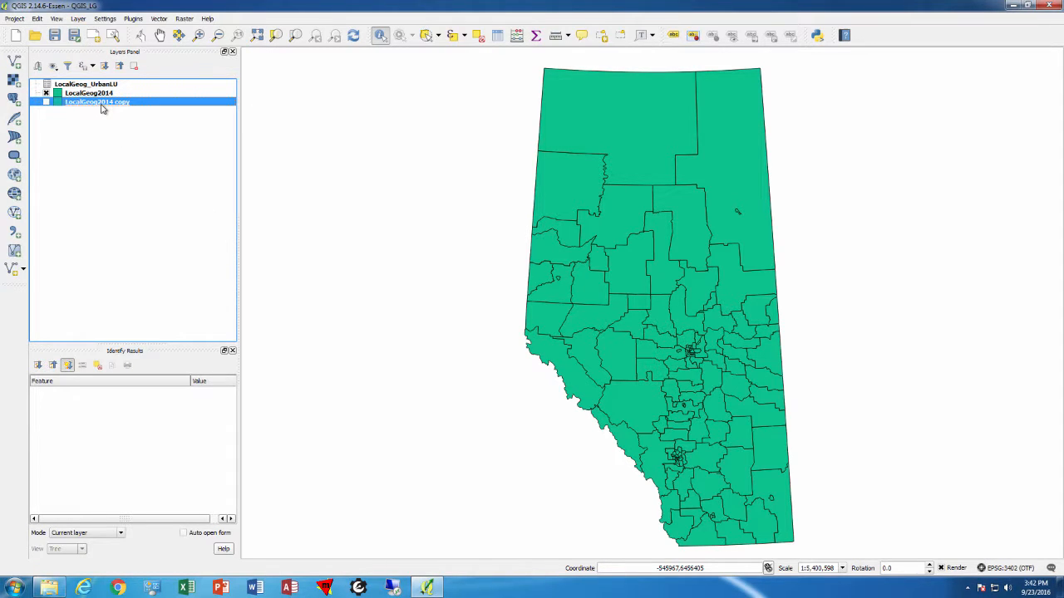
left_click(47, 102)
left_click(47, 93)
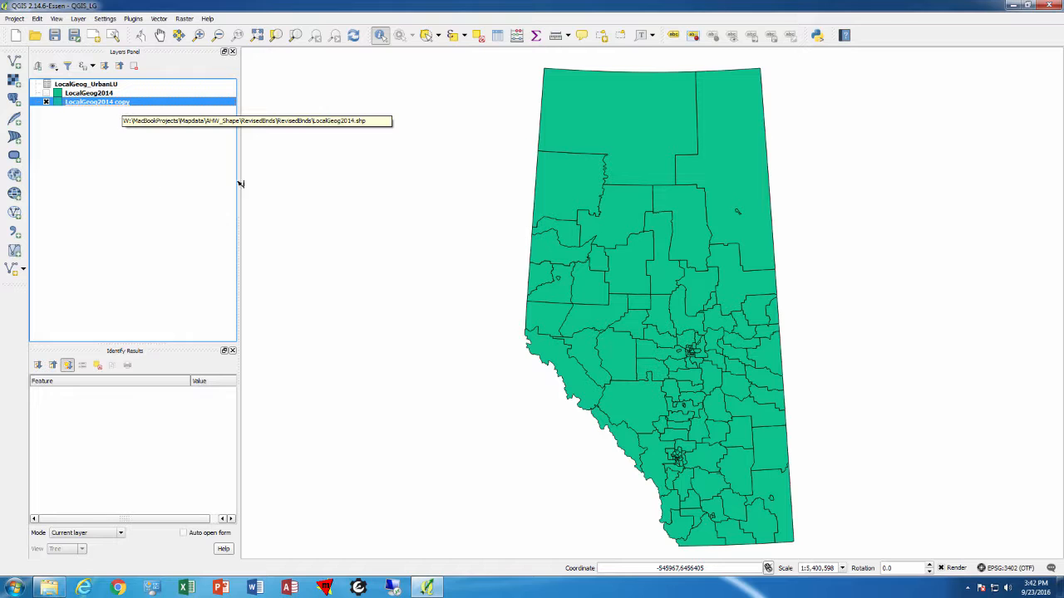
Start editing the attribute table of LocalGeog2014 copy and delete its NEIGHBORS field.
left_click(496, 35)
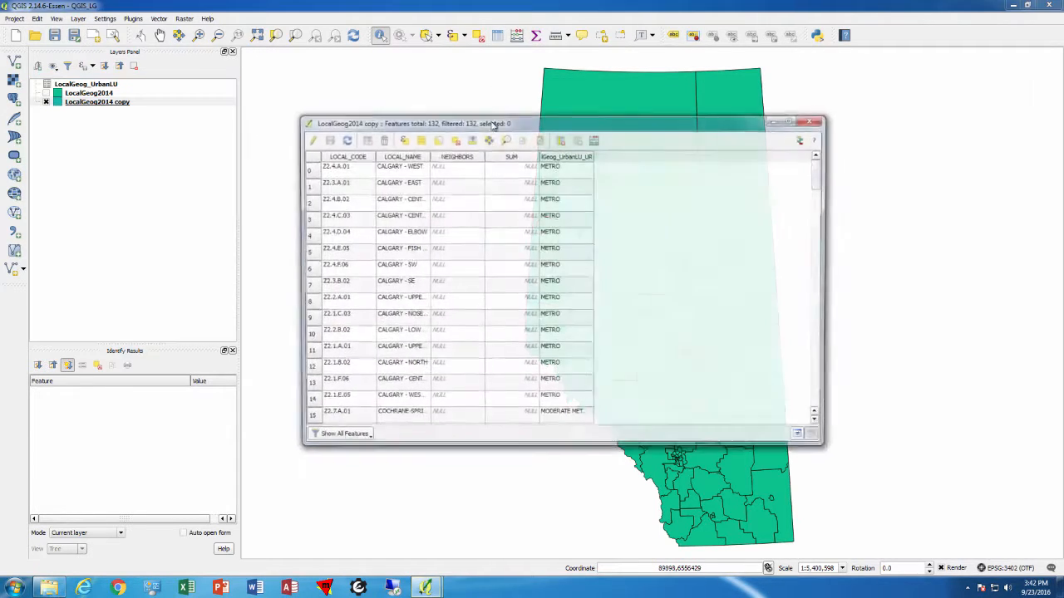
left_click(309, 140)
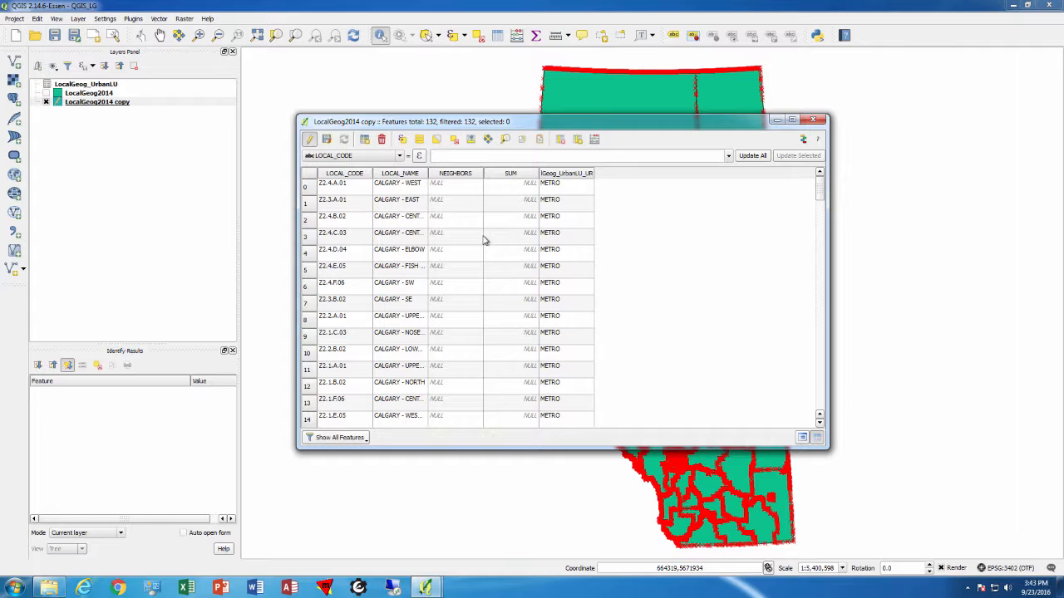
left_click(560, 140)
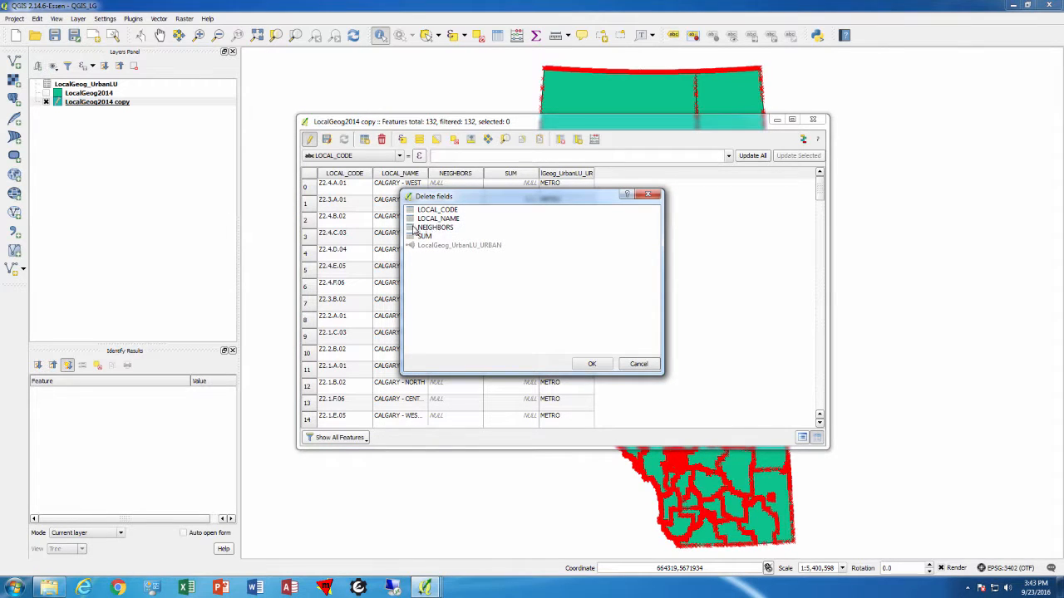
left_click(426, 228)
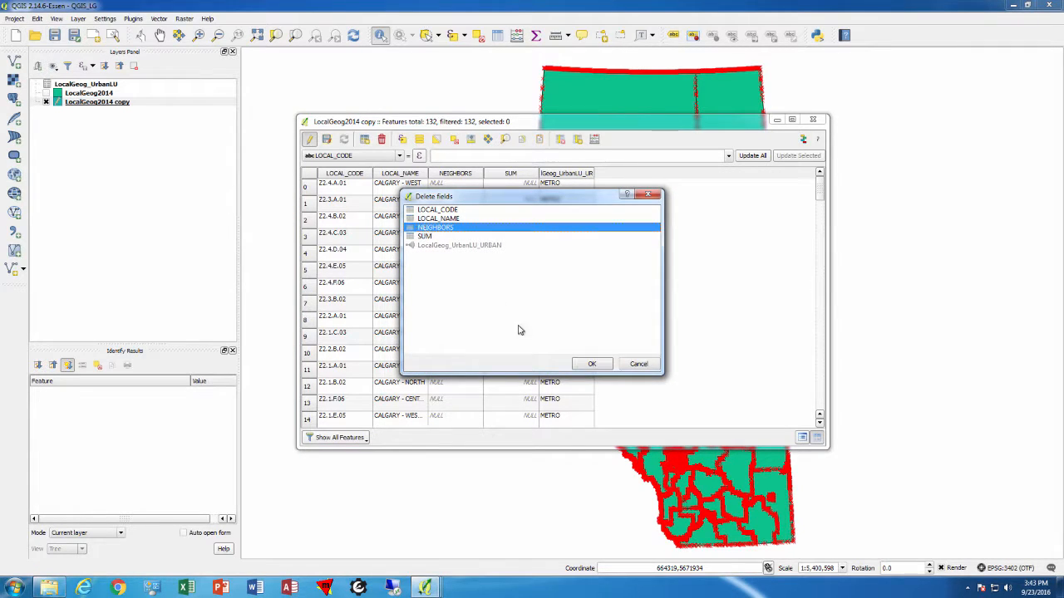
left_click(585, 366)
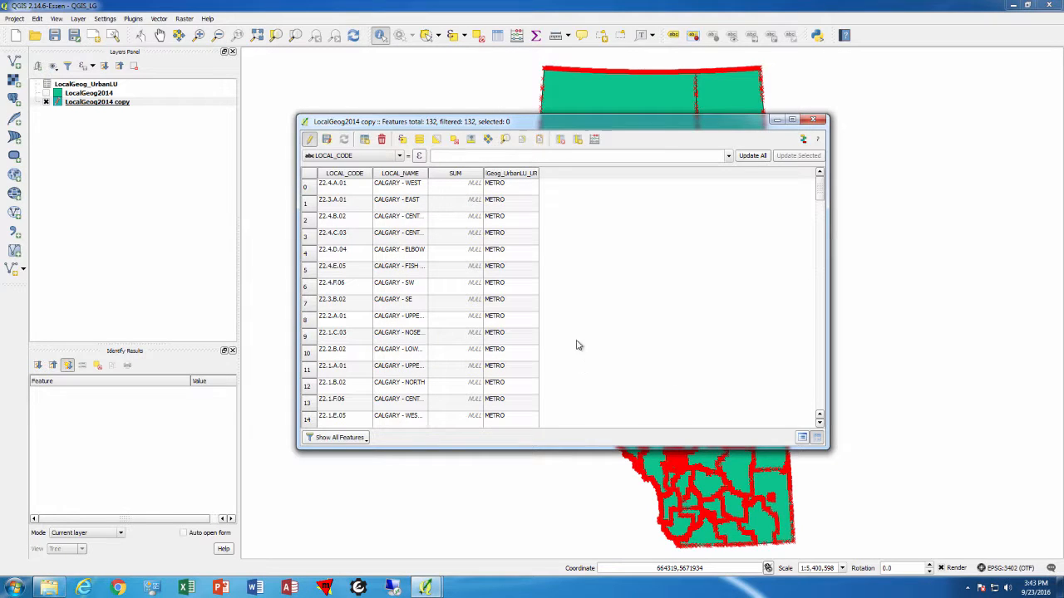
Delete the SUM field from LocalGeog2014 copy and save the layer edits.
left_click(561, 141)
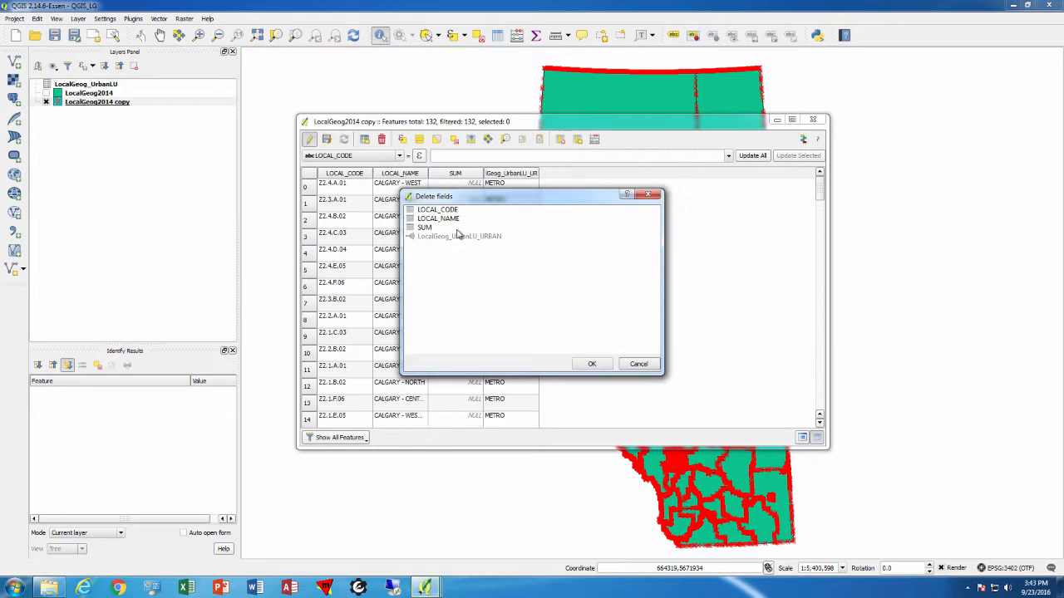
left_click(426, 227)
left_click(588, 363)
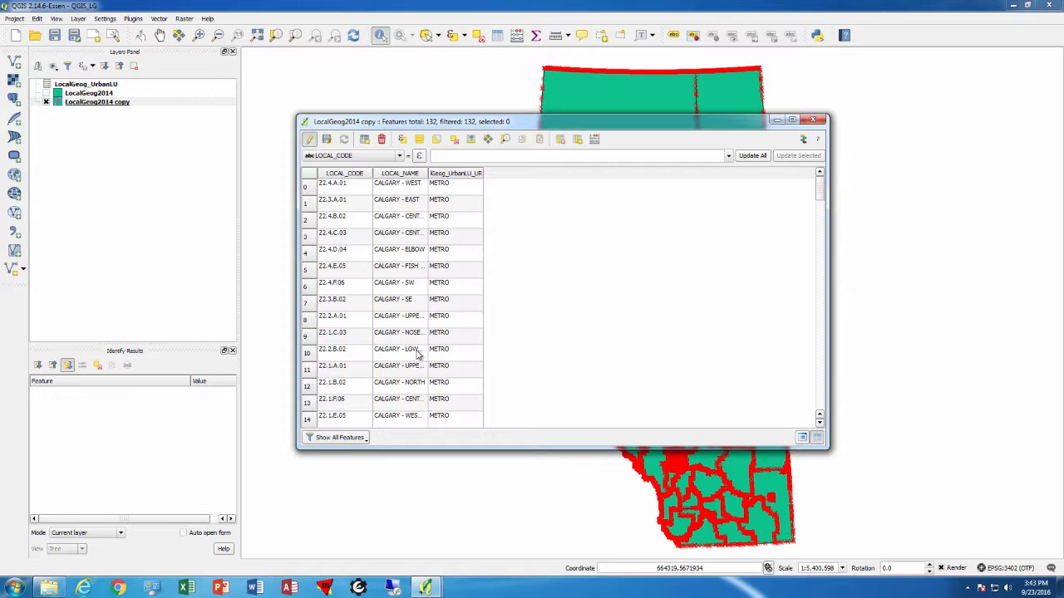
left_click(309, 140)
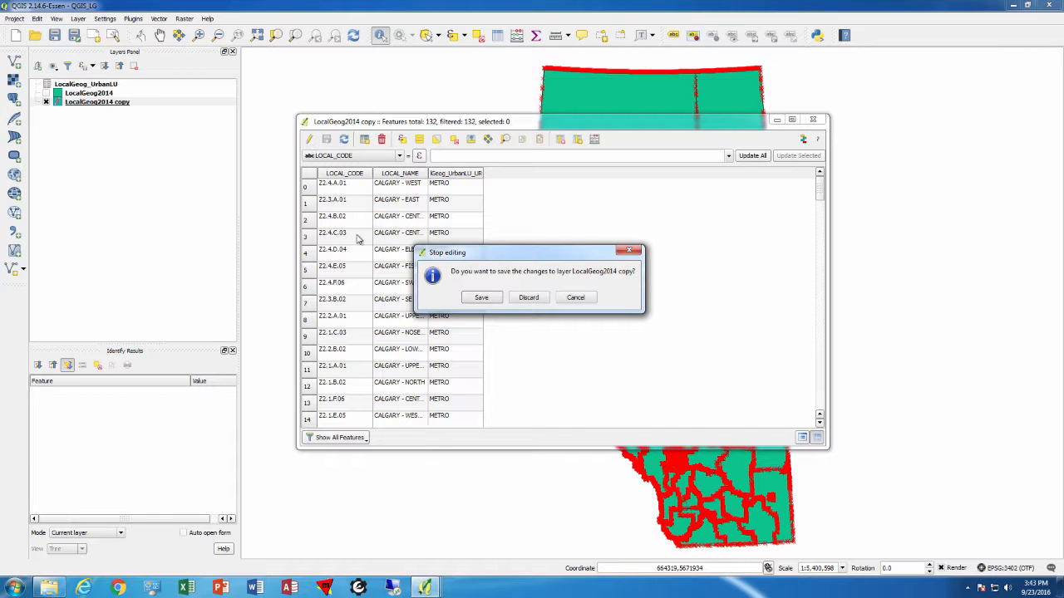
left_click(482, 300)
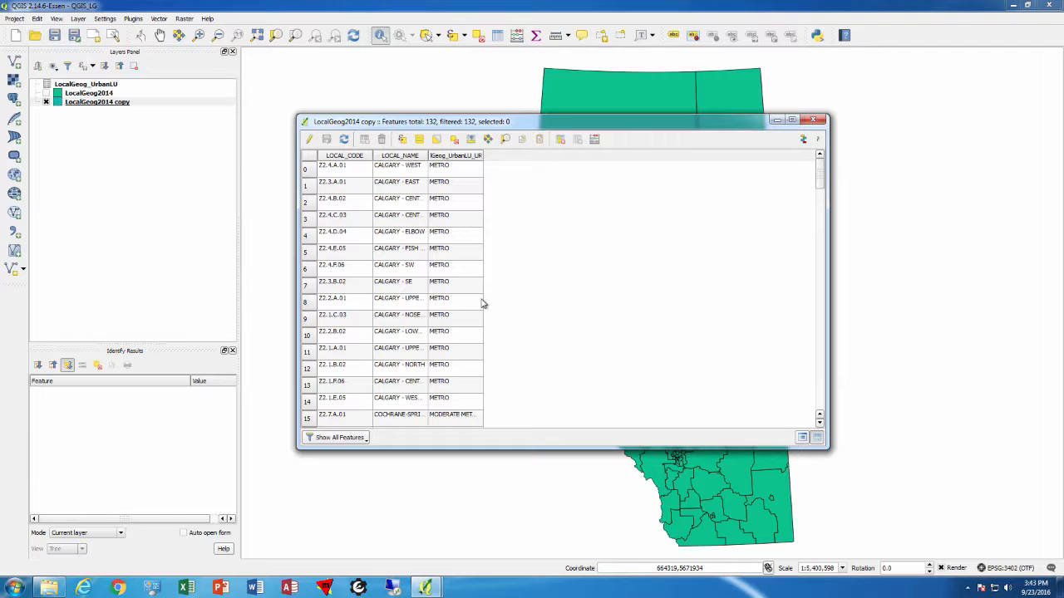
left_click(813, 120)
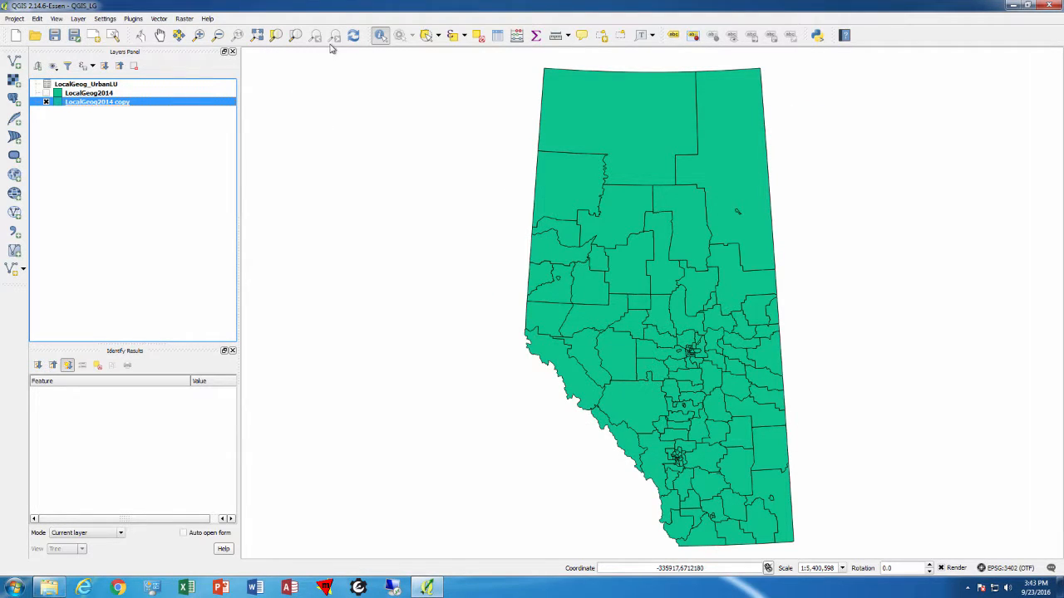
Identify the large polygon just below the province's northwest corner and check its remaining attributes without the derived values.
left_click(545, 192)
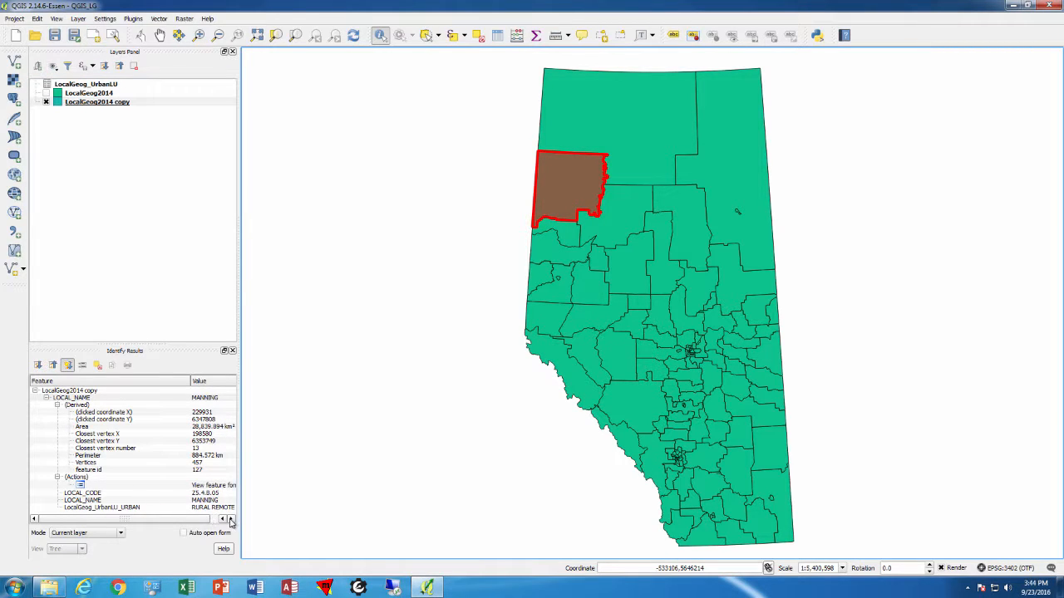
left_click(46, 399)
left_click(47, 399)
left_click(57, 405)
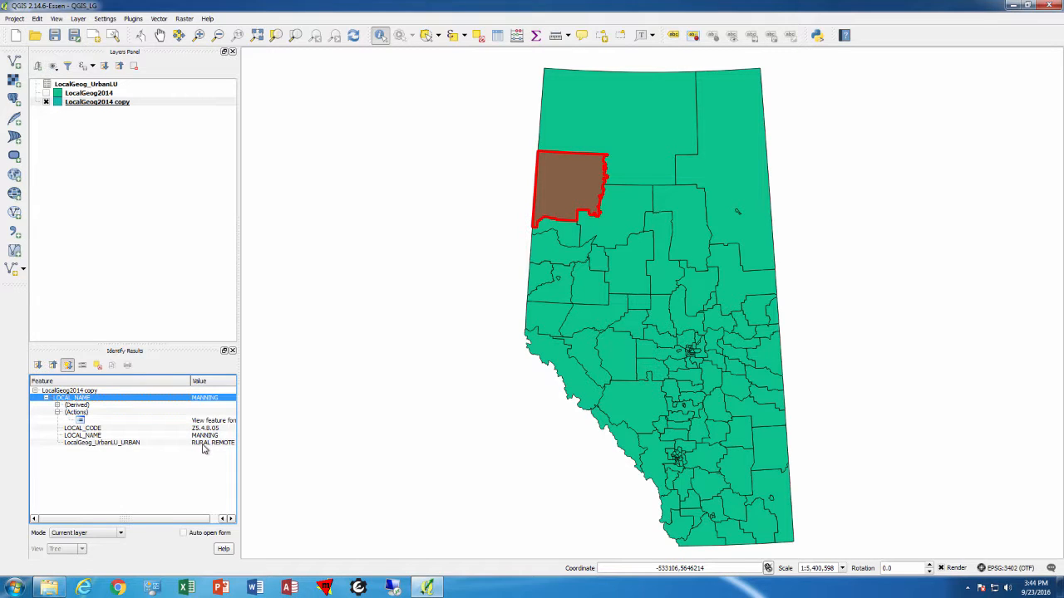
left_click(480, 232)
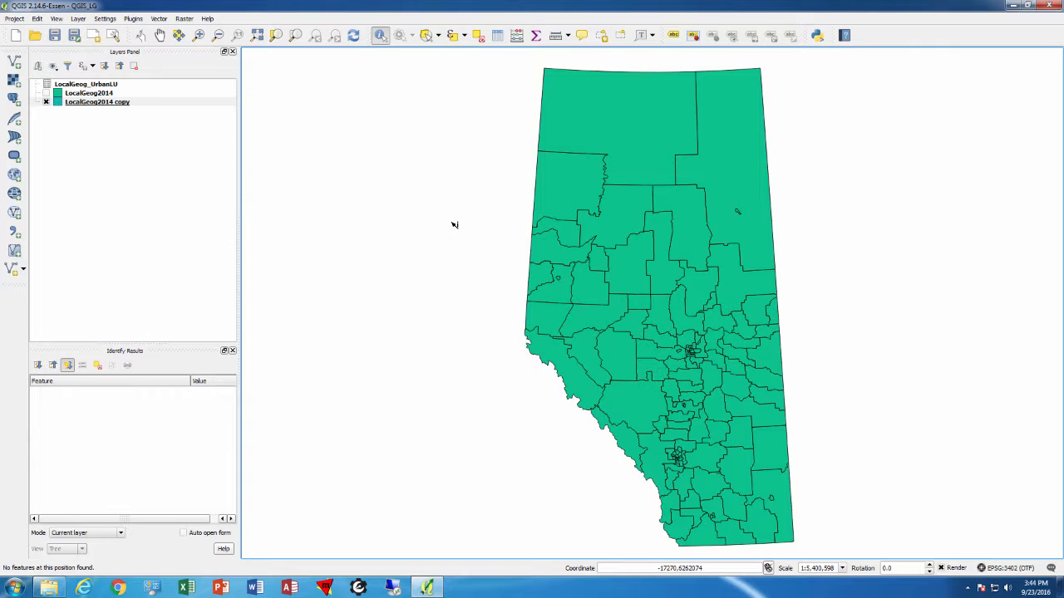
Set up a new text (string) field named Zone with length 4 in the field calculator for LocalGeog2014 copy.
left_click(119, 104)
left_click(497, 36)
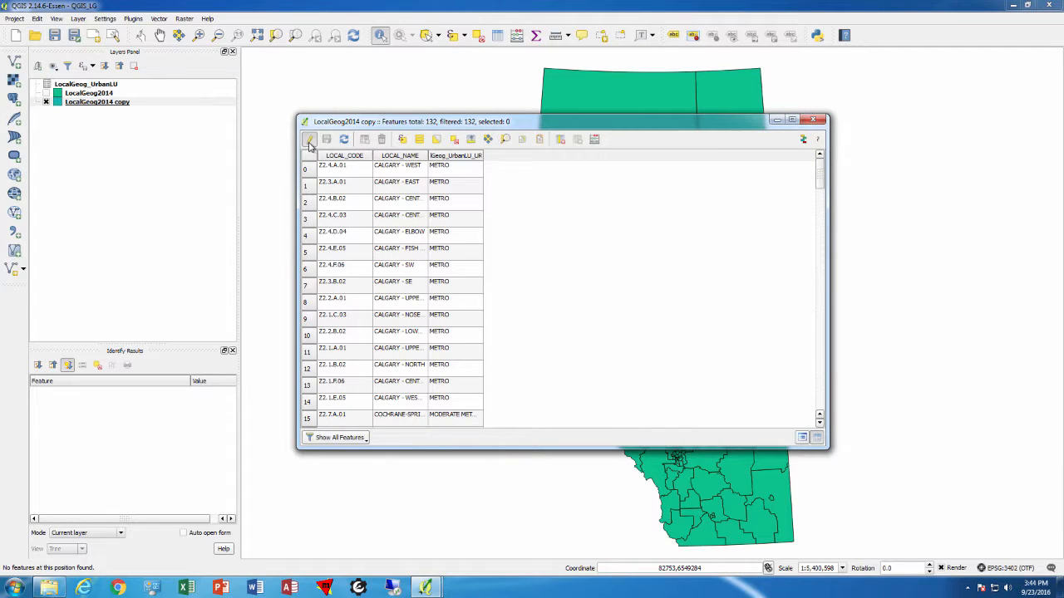
left_click(309, 140)
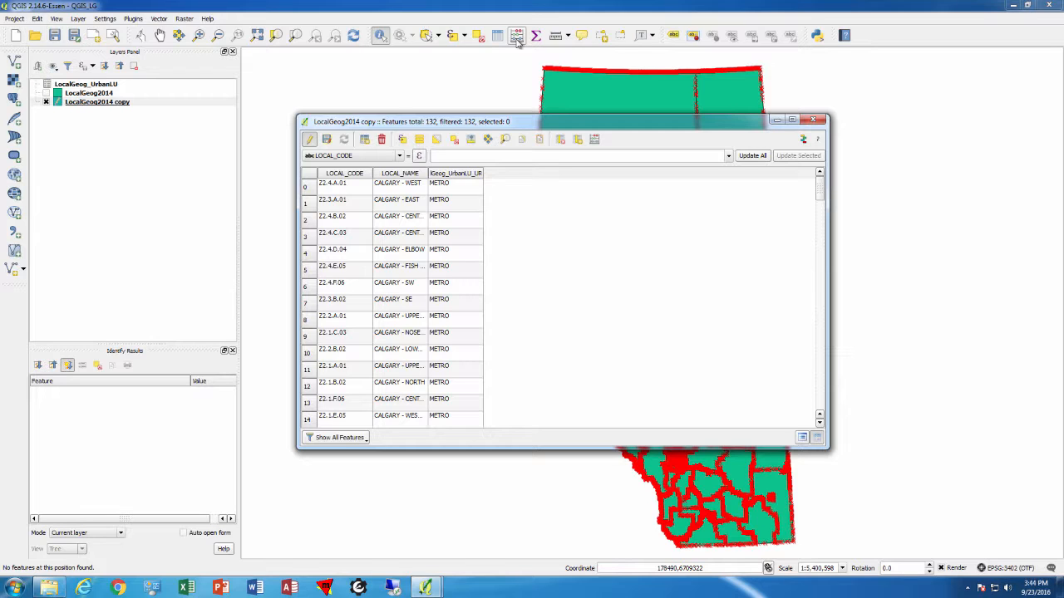
left_click(595, 140)
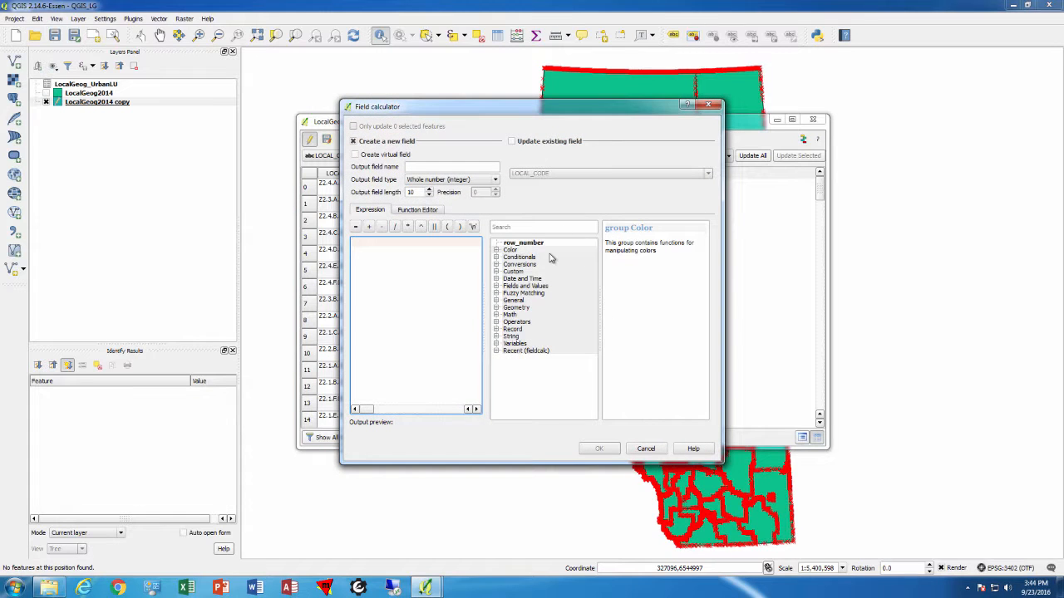
left_click(430, 166)
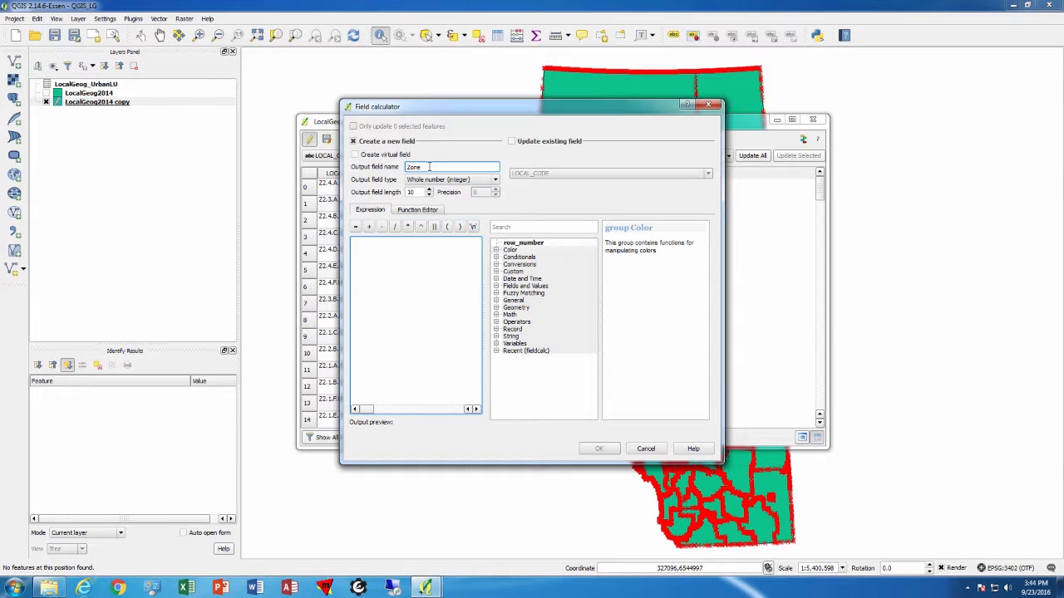
left_click(495, 179)
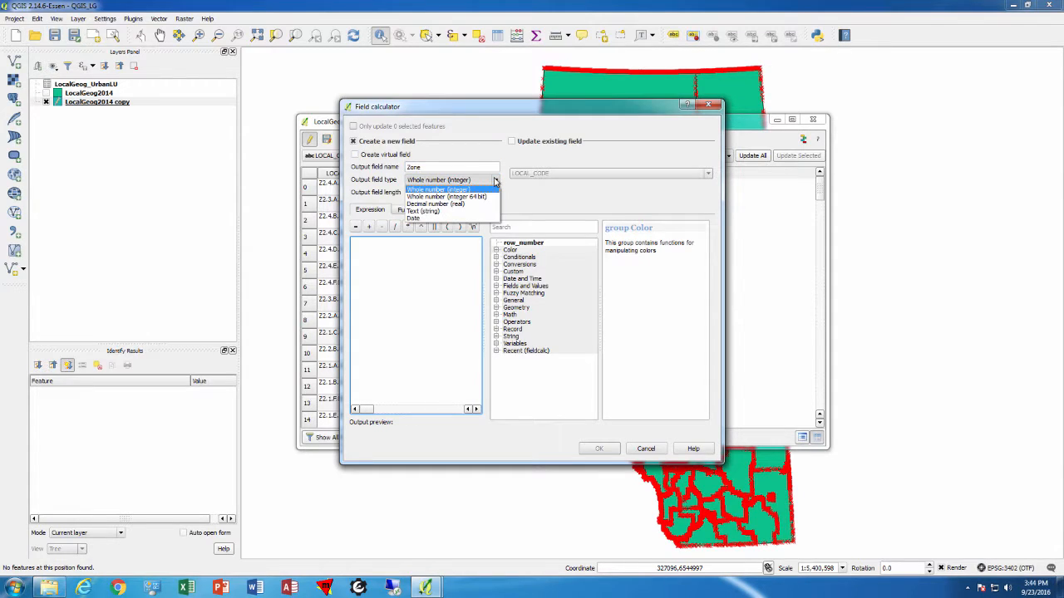
left_click(424, 211)
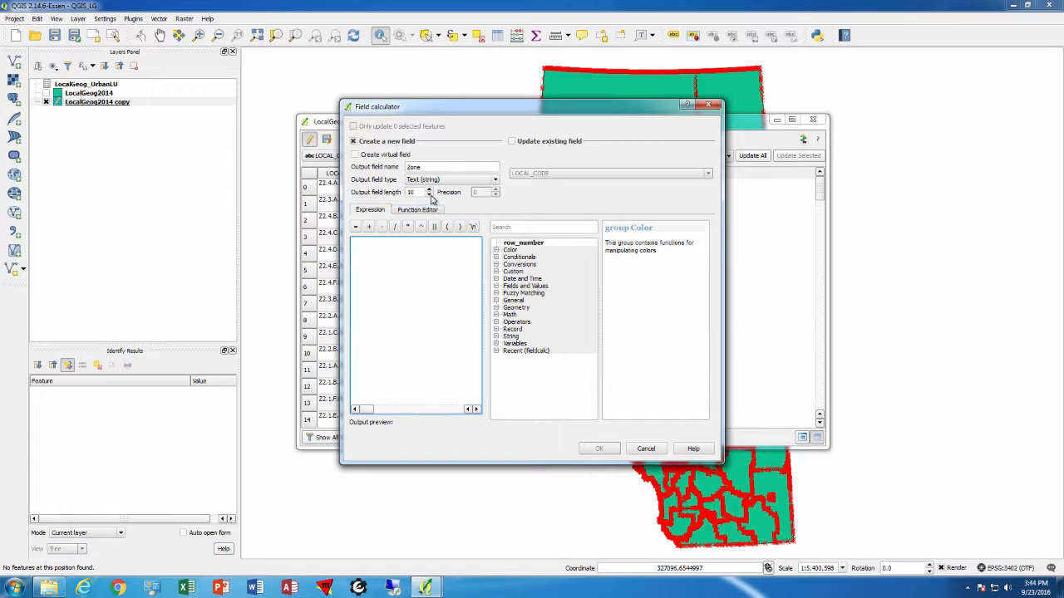
left_click(428, 190)
Fill the new Zone field with the expression left("LOCAL_CODE",2), using the left string function and the LOCAL_CODE field.
left_click(542, 376)
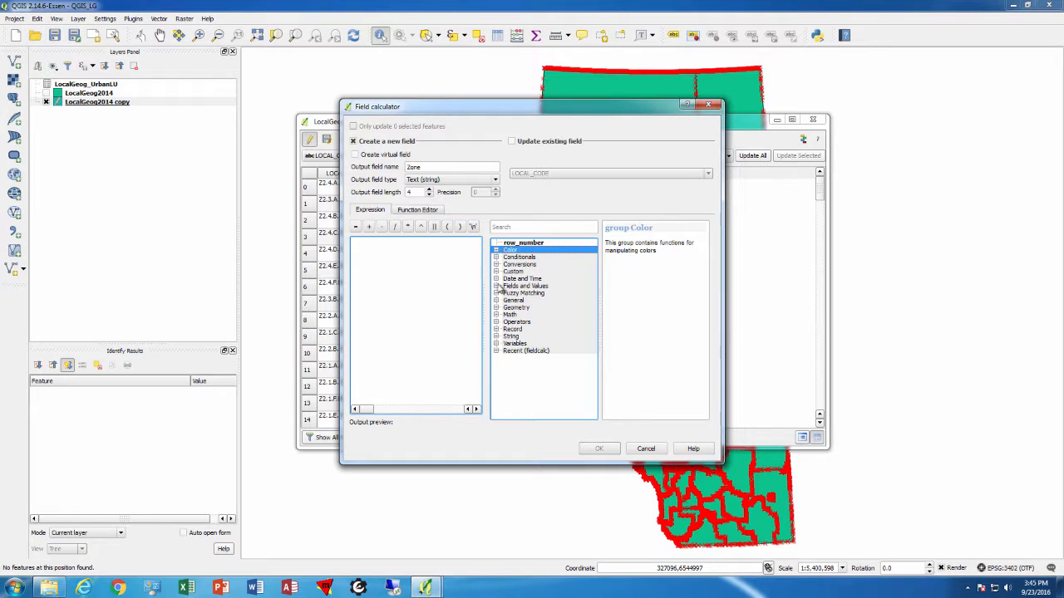
left_click(497, 286)
left_click(497, 287)
left_click_drag(466, 111, 625, 111)
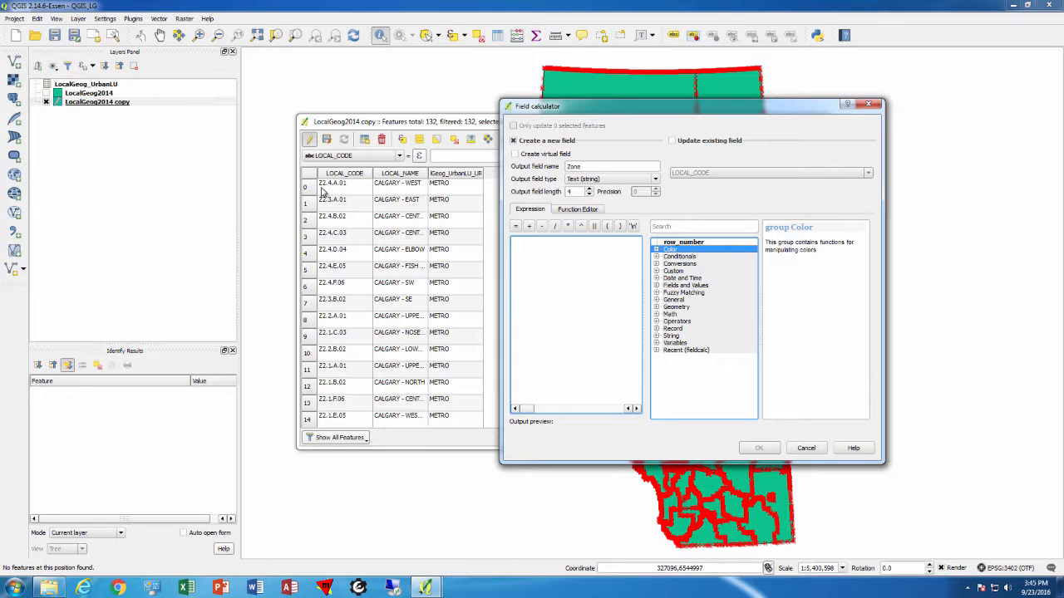
left_click(657, 336)
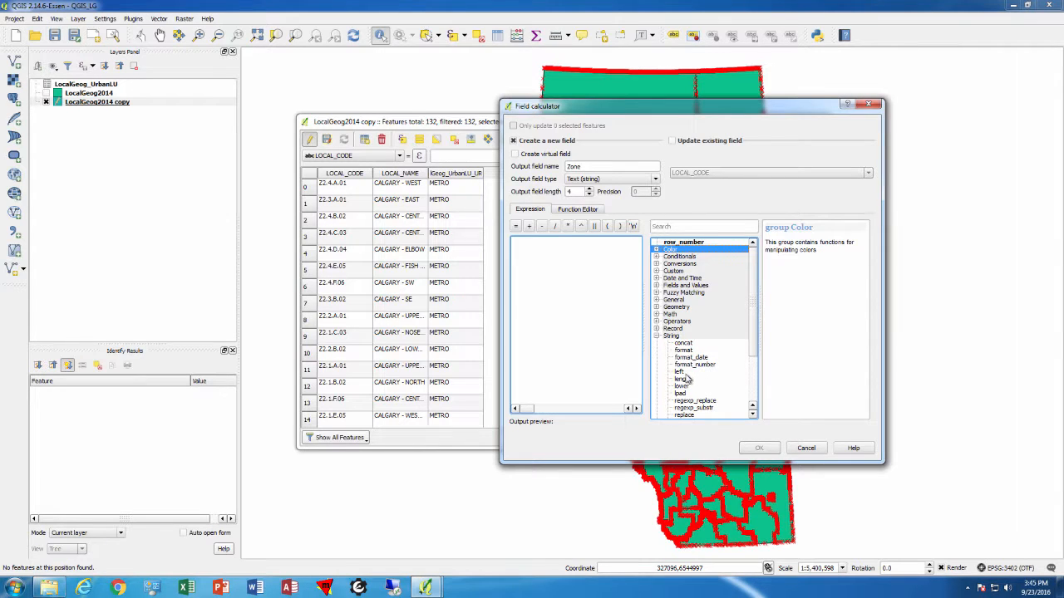
double_click(681, 373)
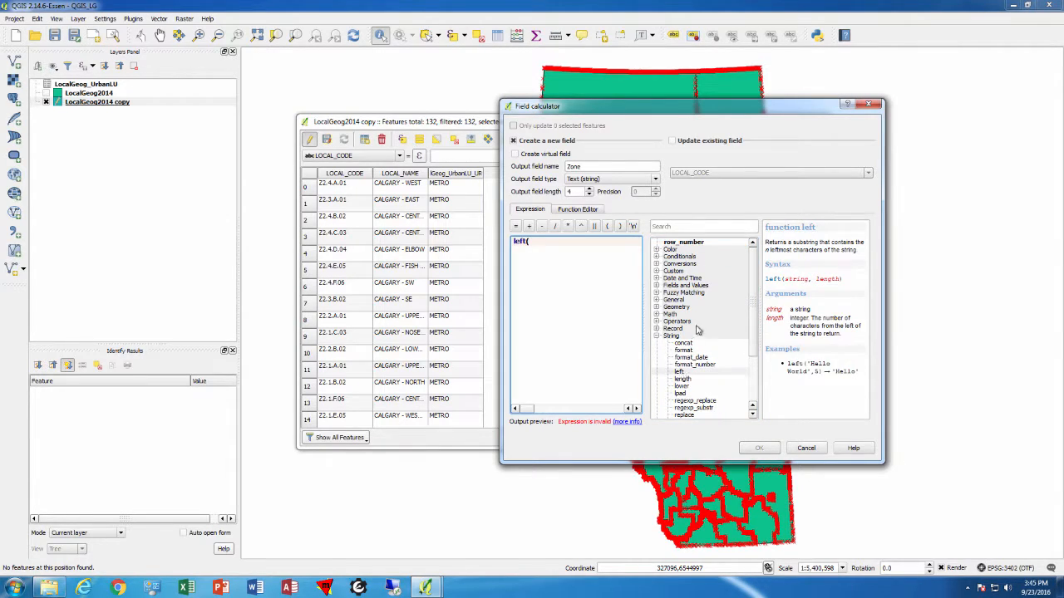
left_click(657, 336)
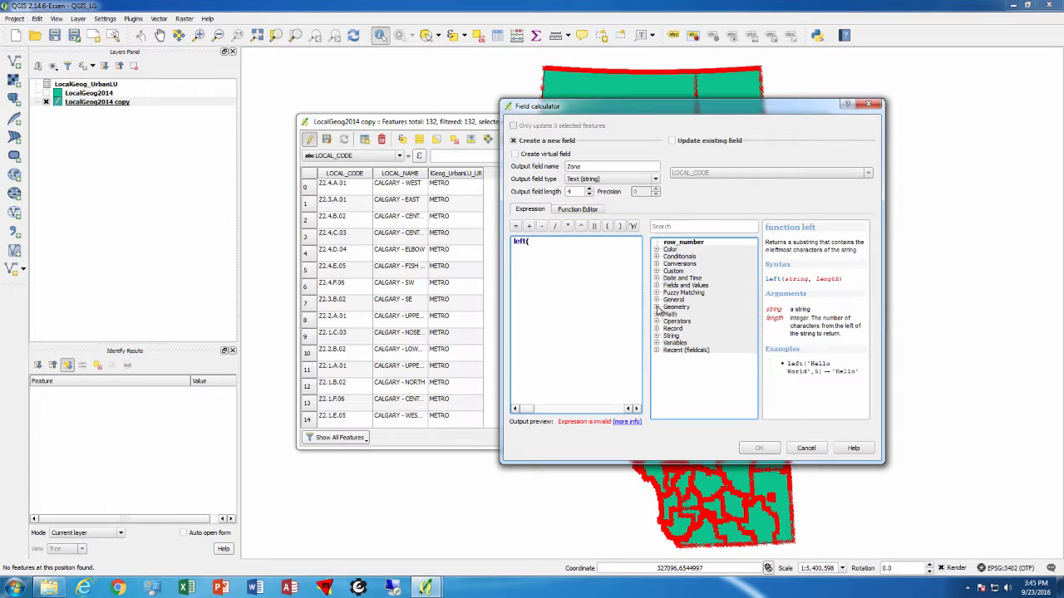
left_click(657, 285)
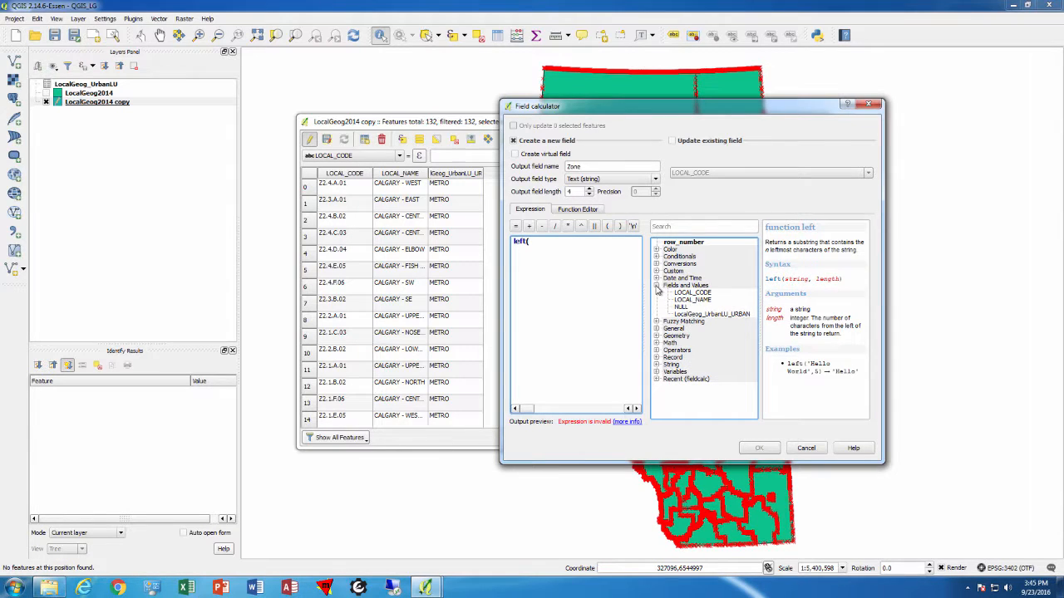
double_click(679, 294)
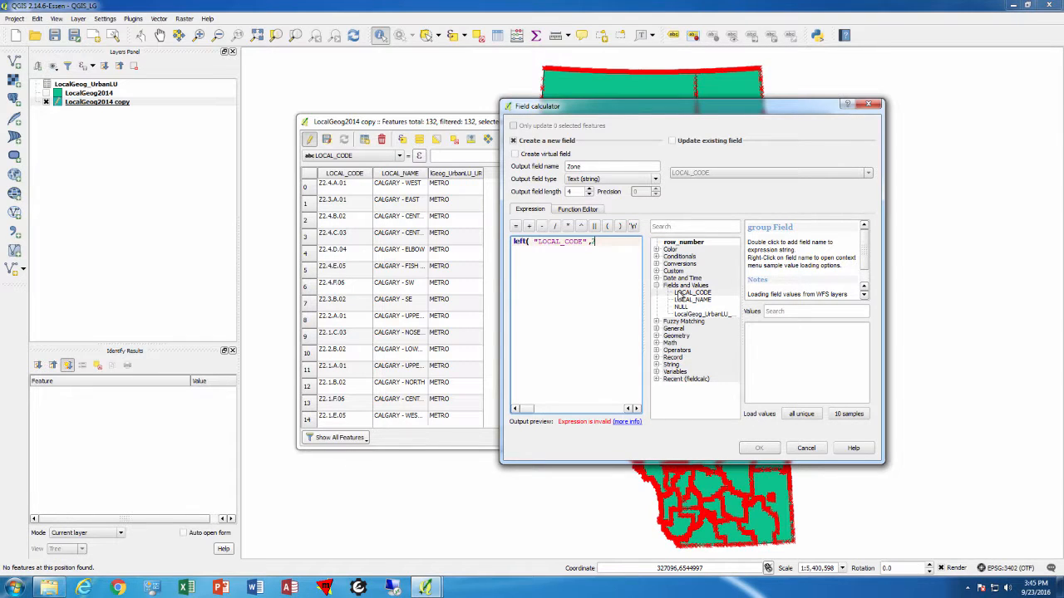
type(",2)")
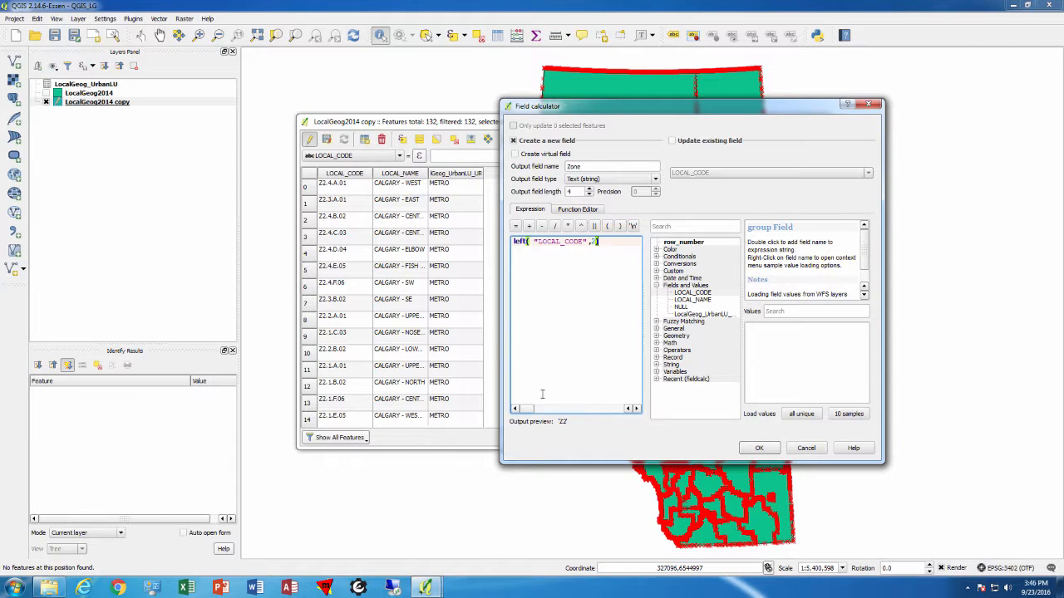
left_click(758, 448)
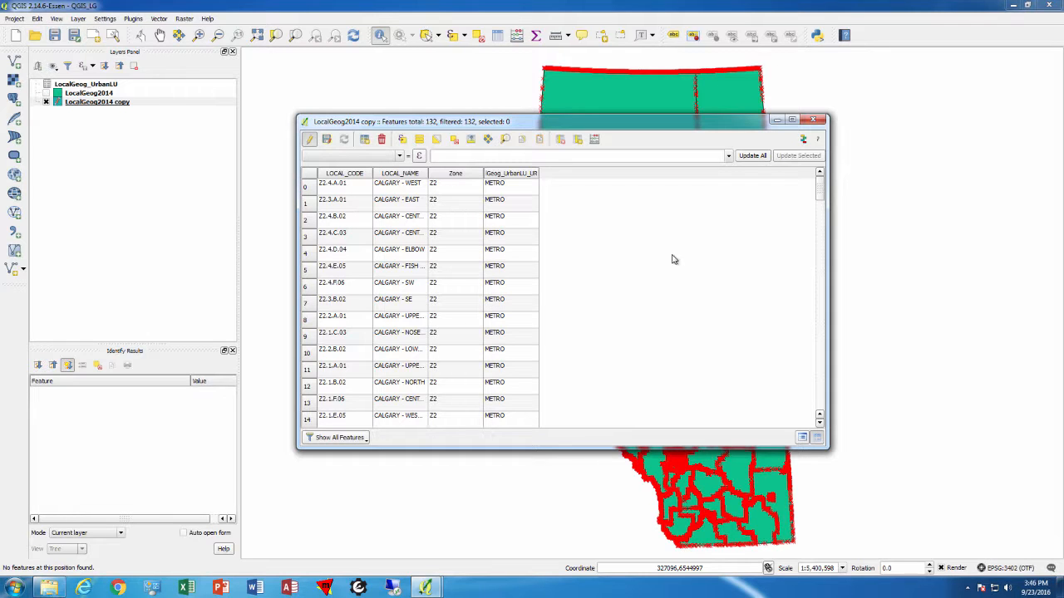
Check the Zone values in the attribute table, then stop editing and save the changes to LocalGeog2014 copy.
mouse_move(821, 197)
left_mouse_down()
mouse_move(815, 328)
mouse_move(806, 186)
left_mouse_up()
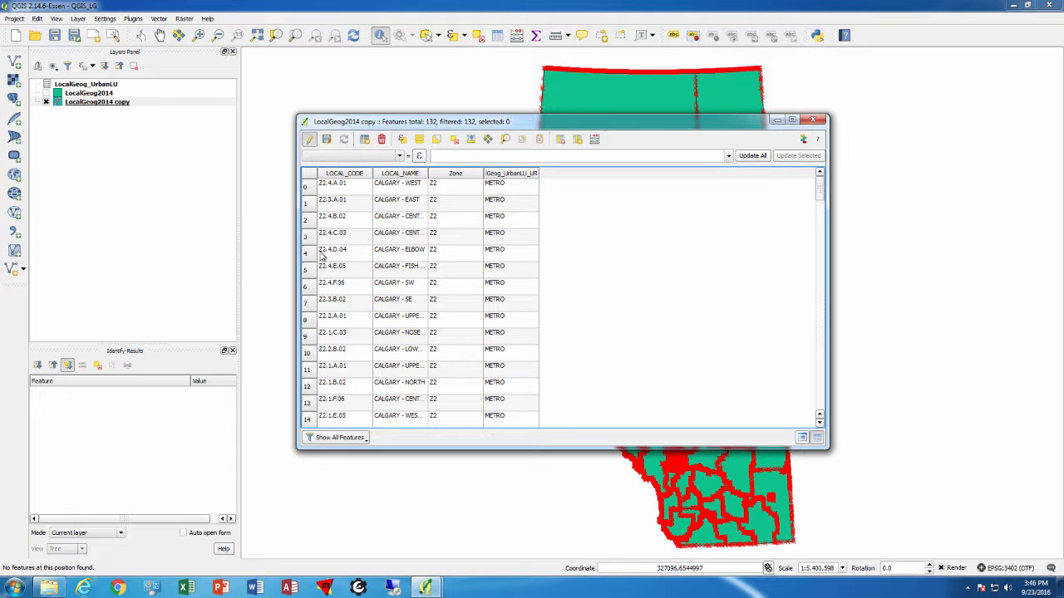
left_click(309, 139)
left_click(481, 298)
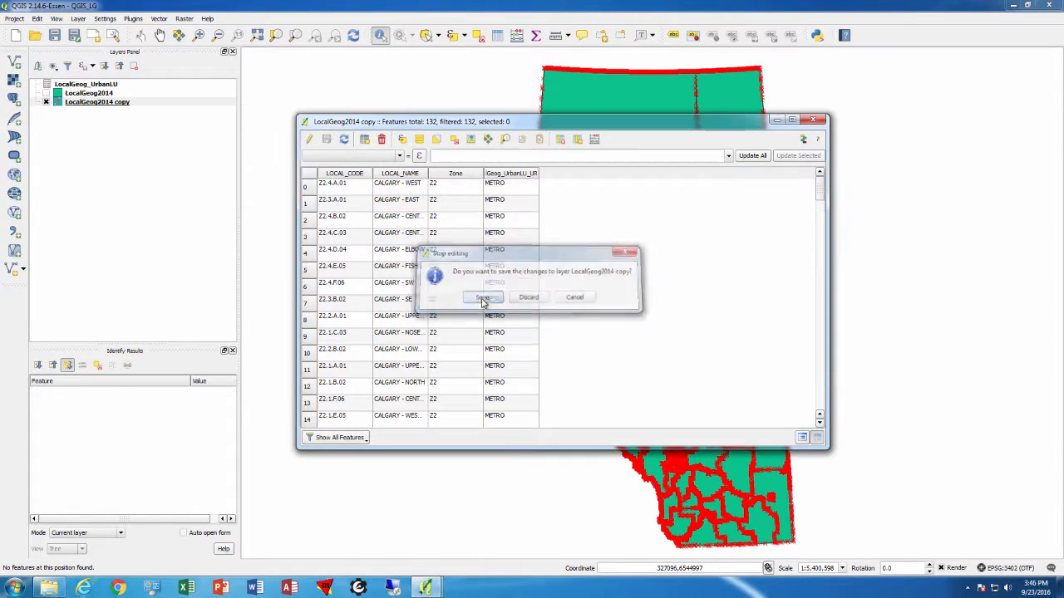
Close the attribute table and classify LocalGeog2014 copy with a Categorized style on the Zone column using random colors.
left_click(813, 120)
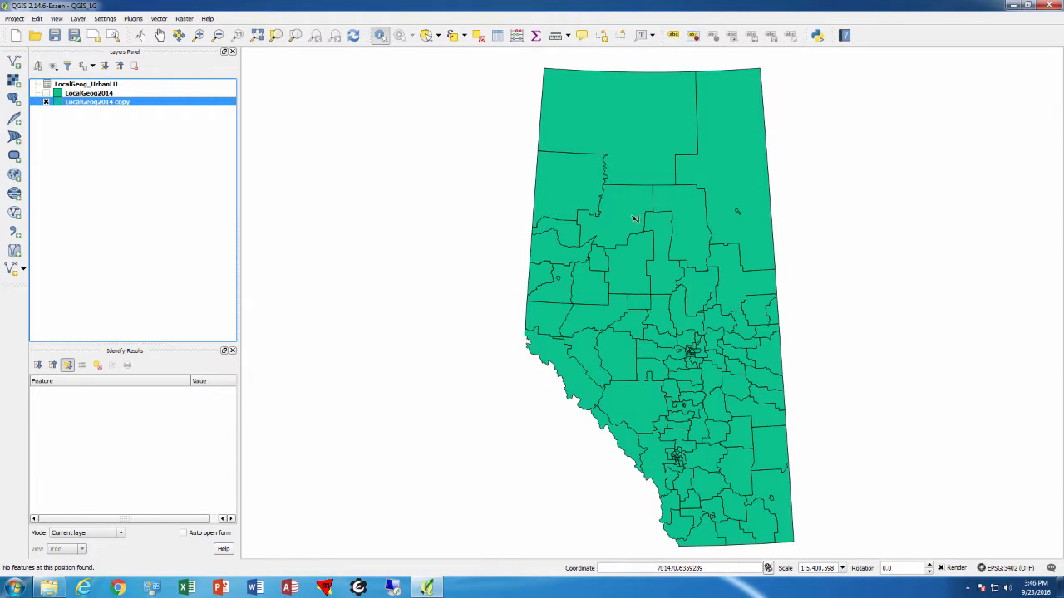
double_click(92, 103)
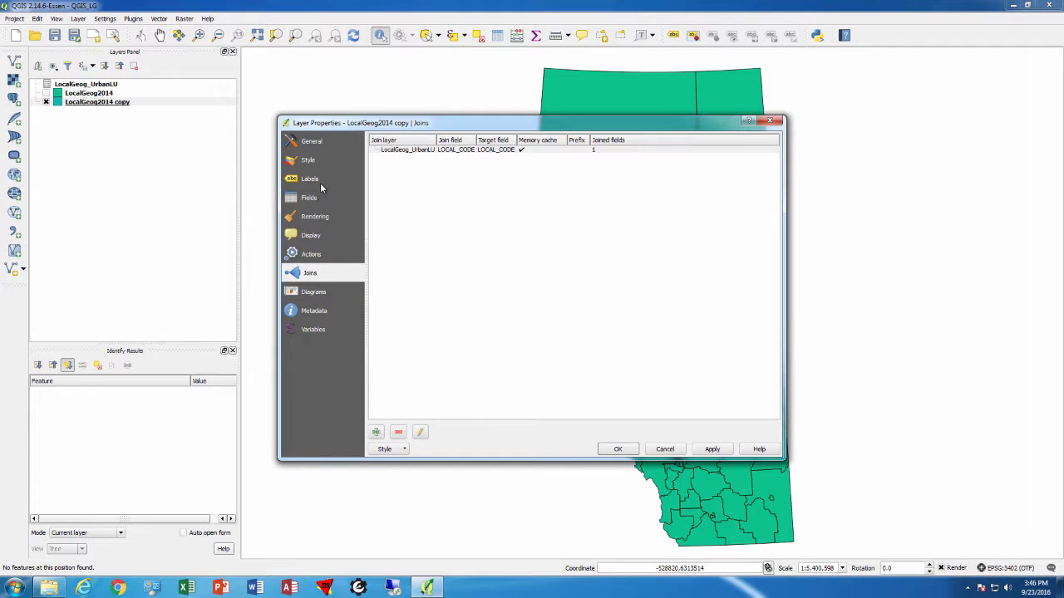
left_click(310, 161)
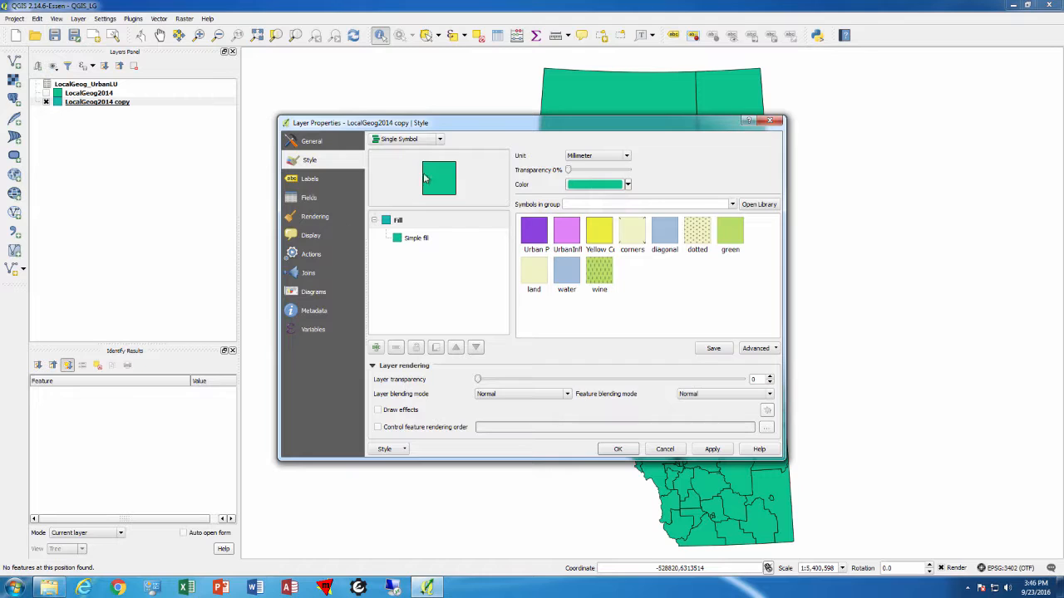
left_click(440, 139)
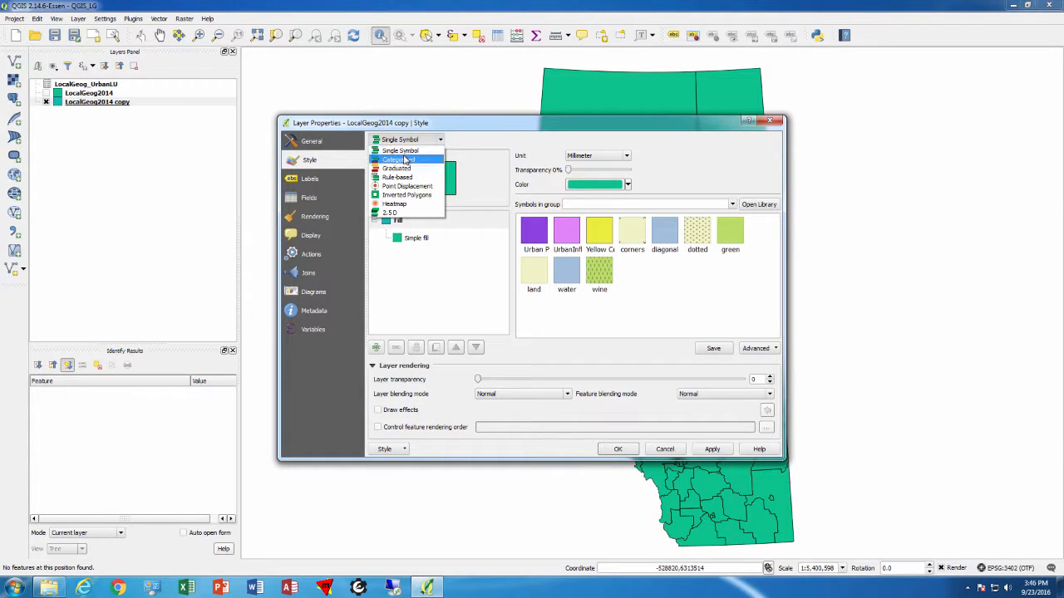
left_click(405, 157)
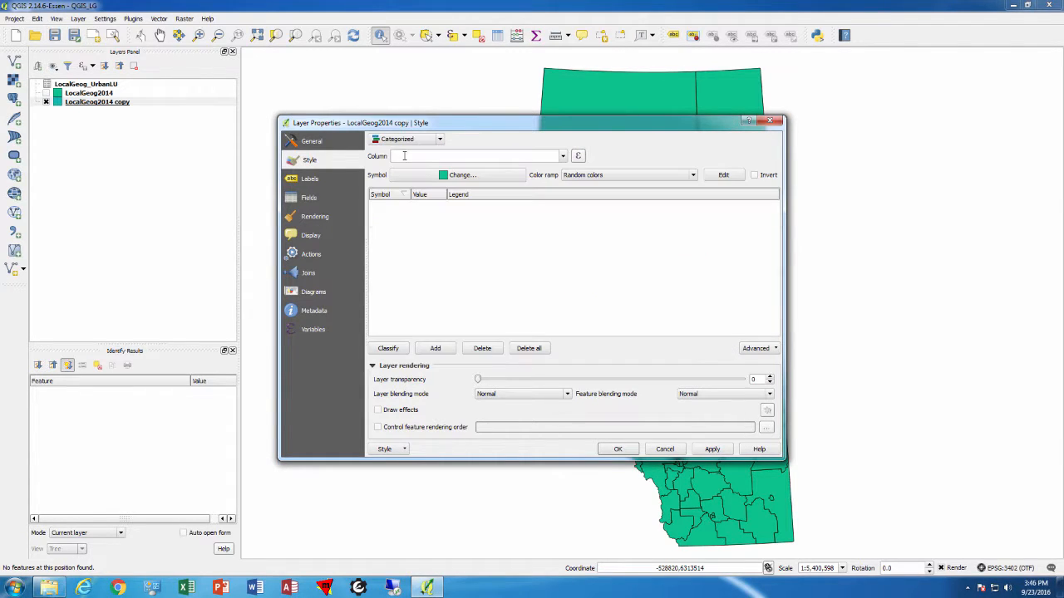
left_click(563, 158)
left_click(420, 188)
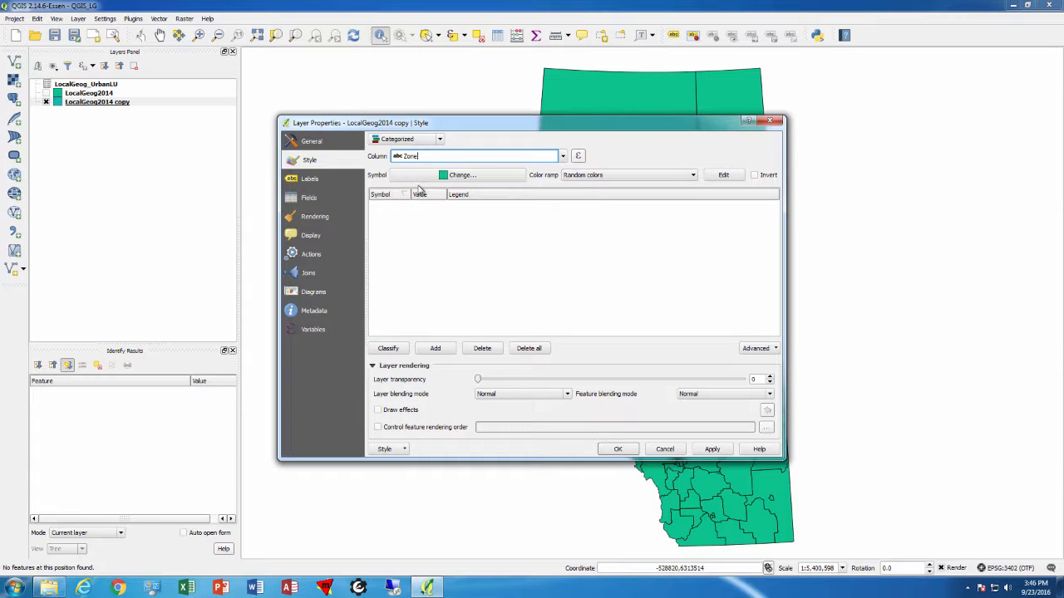
left_click(391, 350)
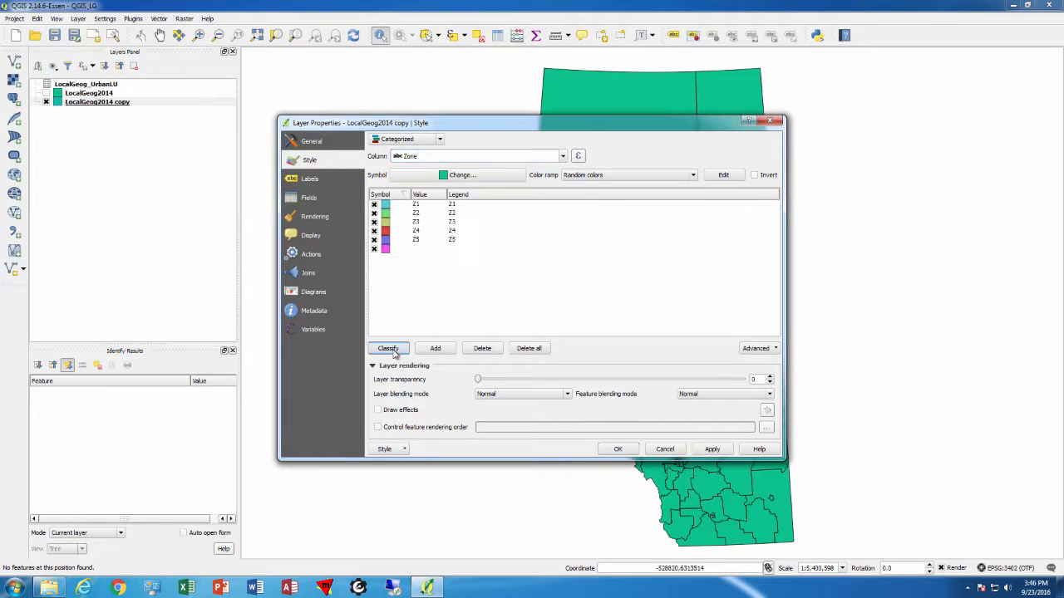
Set the Z1 category's fill color to yellow from the recent colors.
double_click(386, 208)
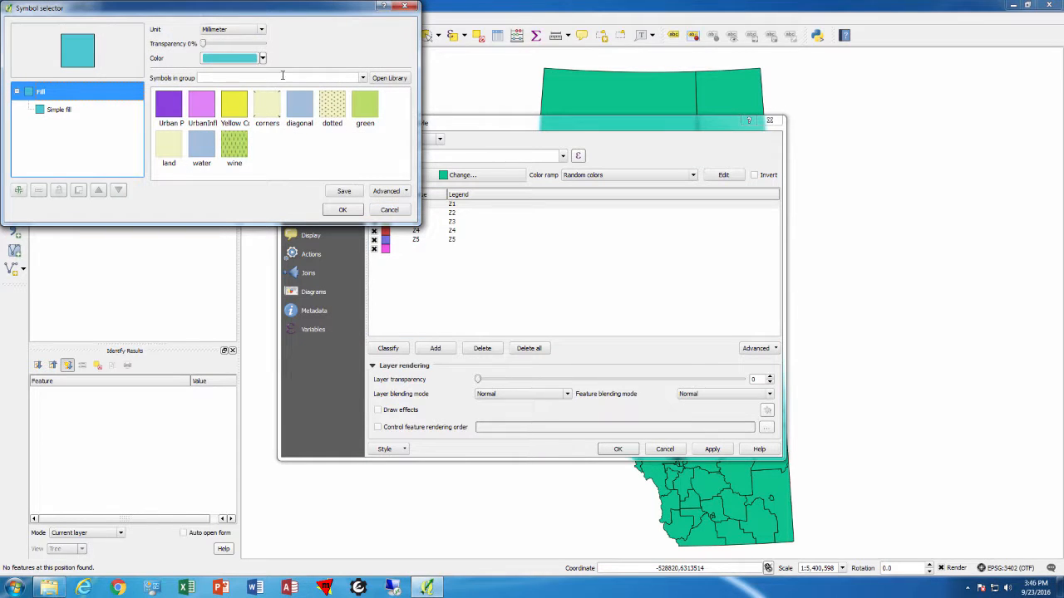
left_click(262, 58)
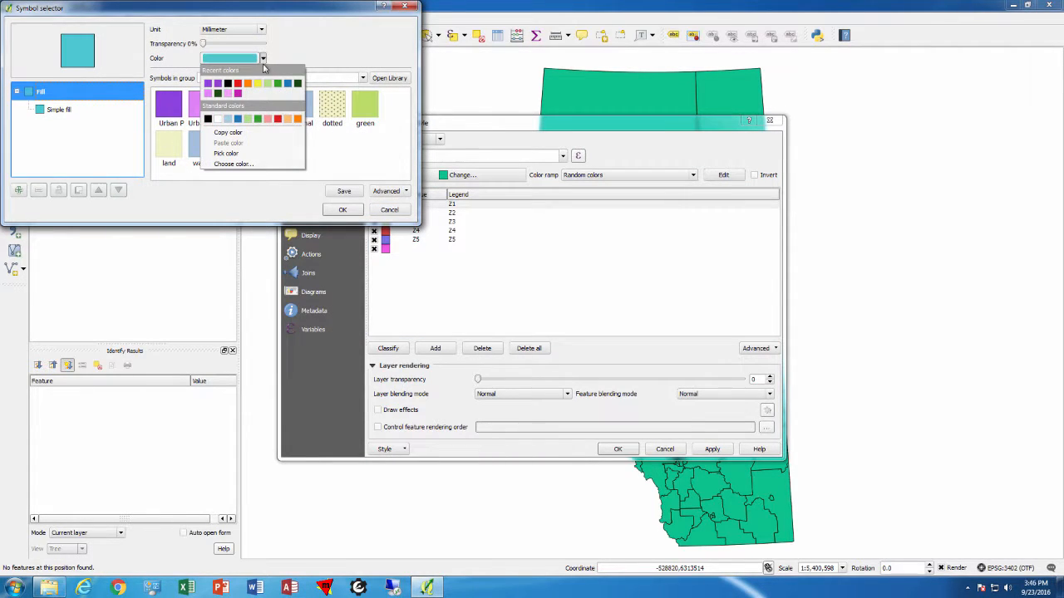
left_click(257, 83)
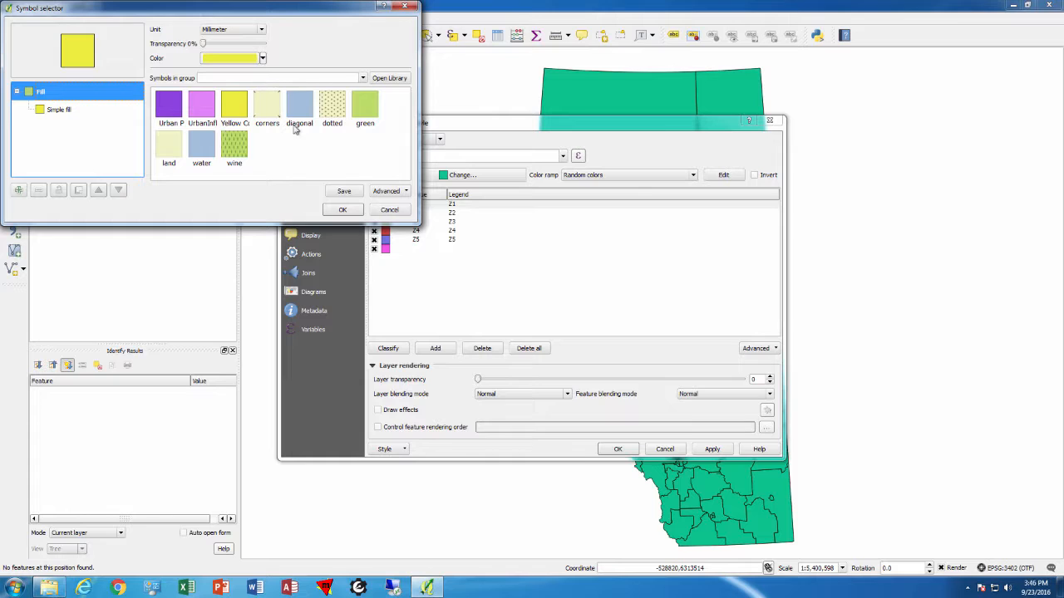
left_click(342, 210)
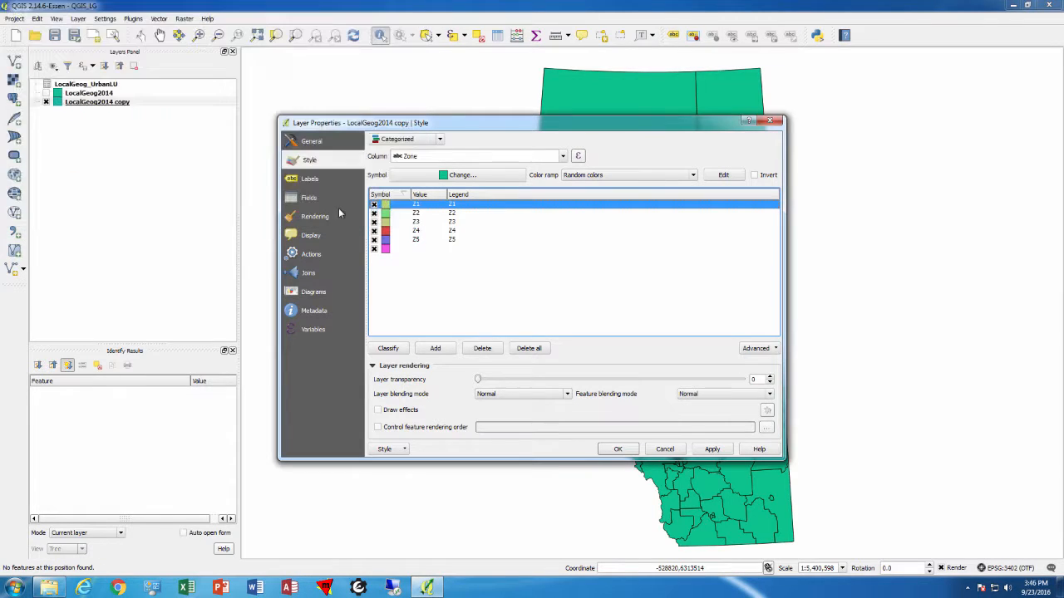
Set the Z3 category's fill color to bright red.
double_click(386, 223)
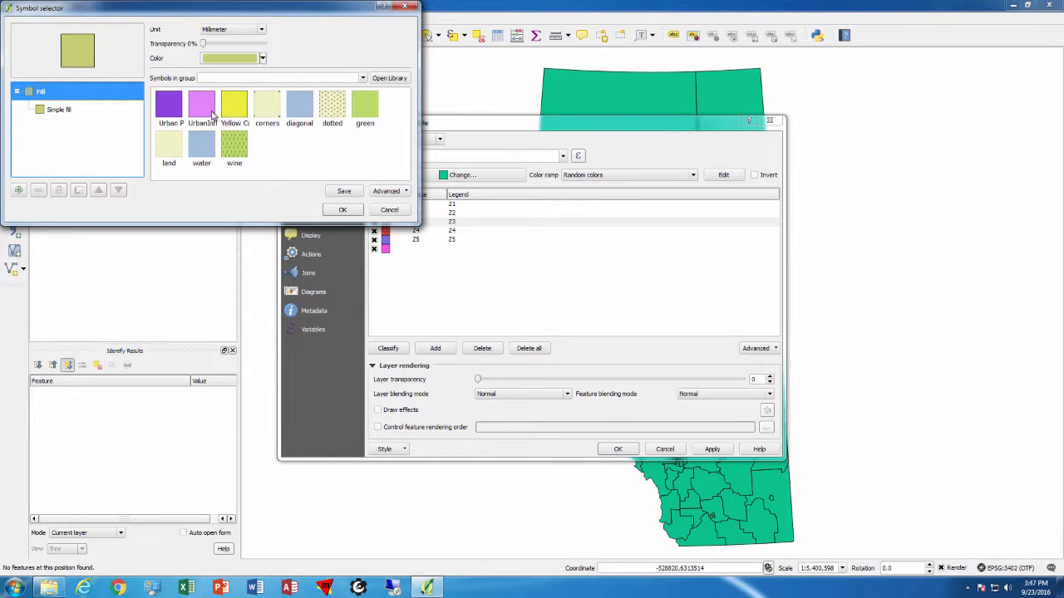
left_click(263, 58)
left_click(248, 90)
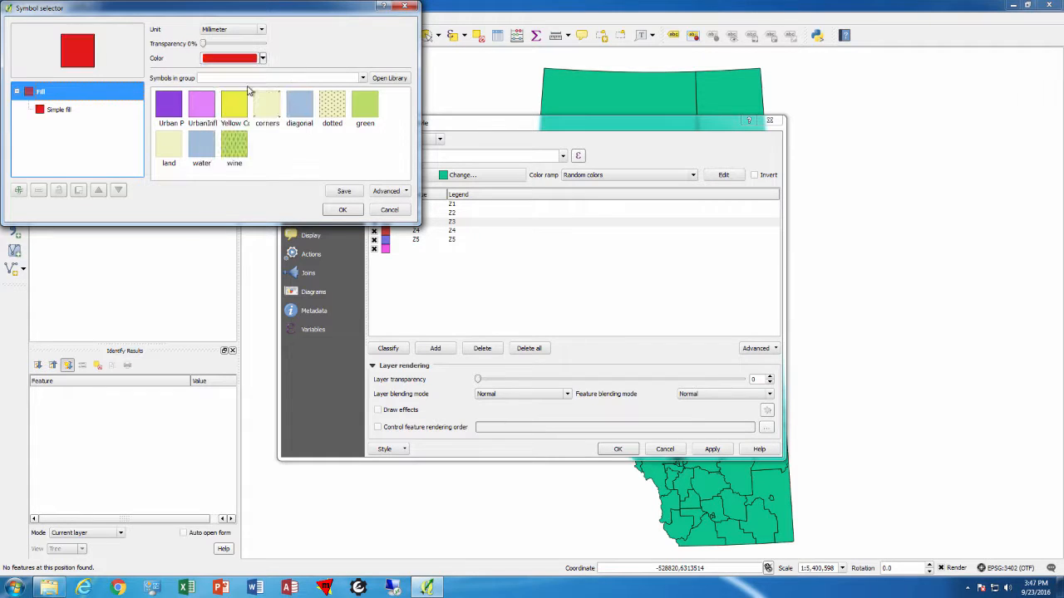
left_click(342, 209)
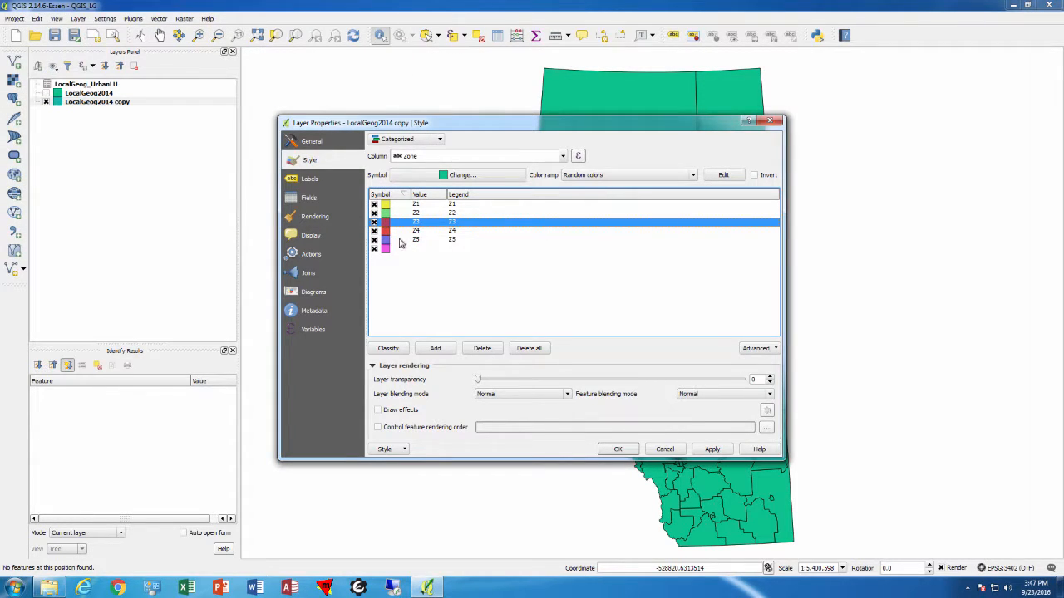
Set the Z4 category's fill color to the light orange standard color.
left_click(383, 232)
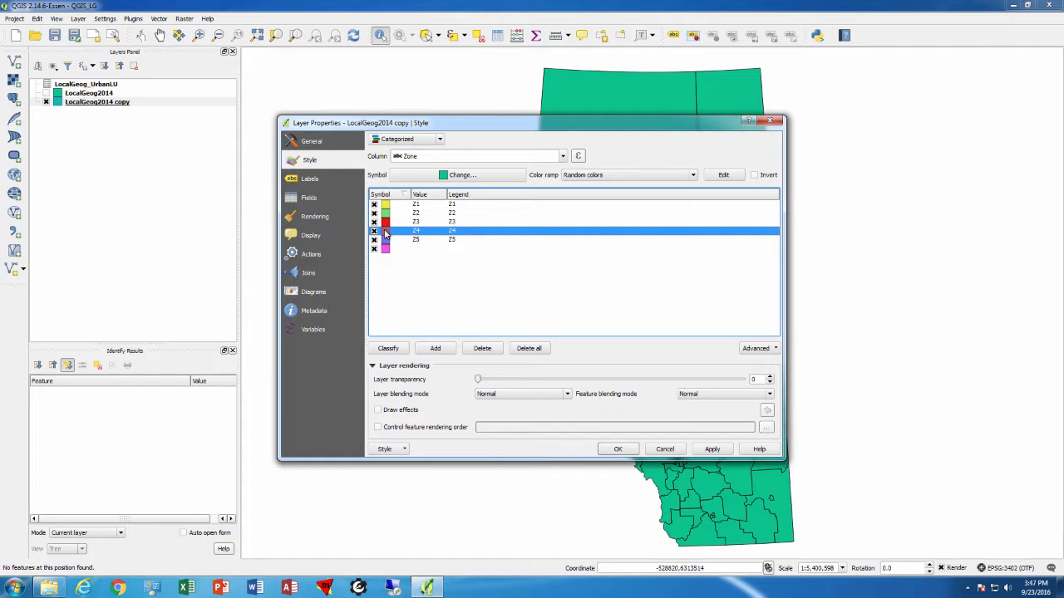
double_click(385, 234)
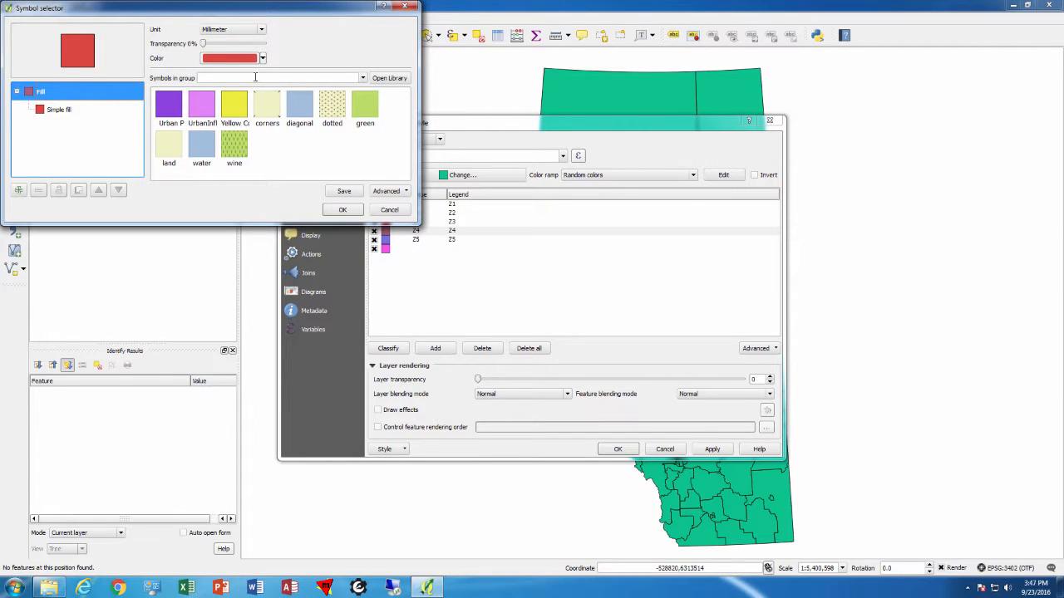
left_click(262, 59)
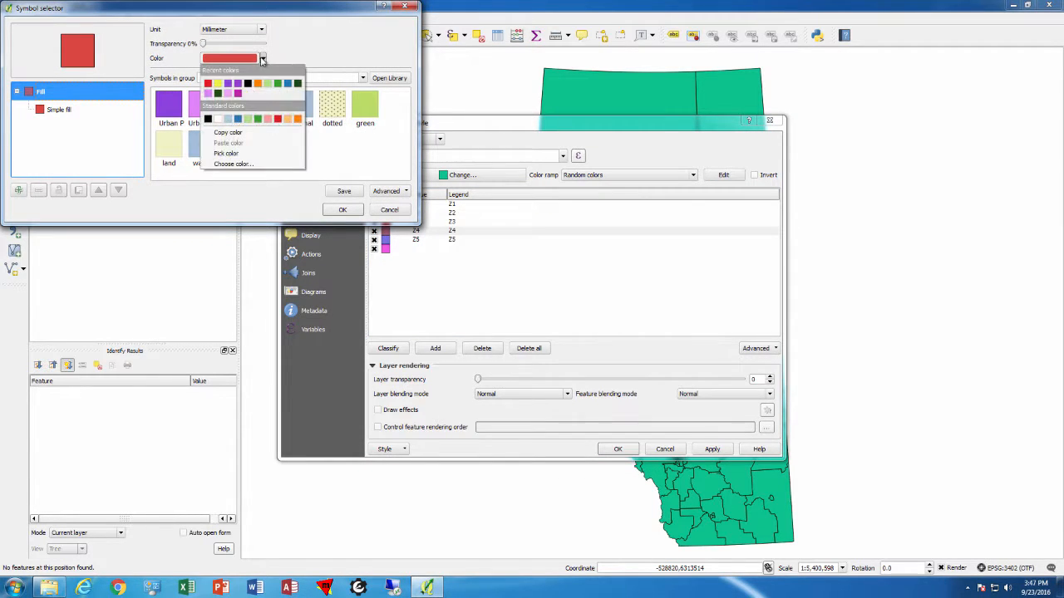
left_click(288, 119)
left_click(344, 211)
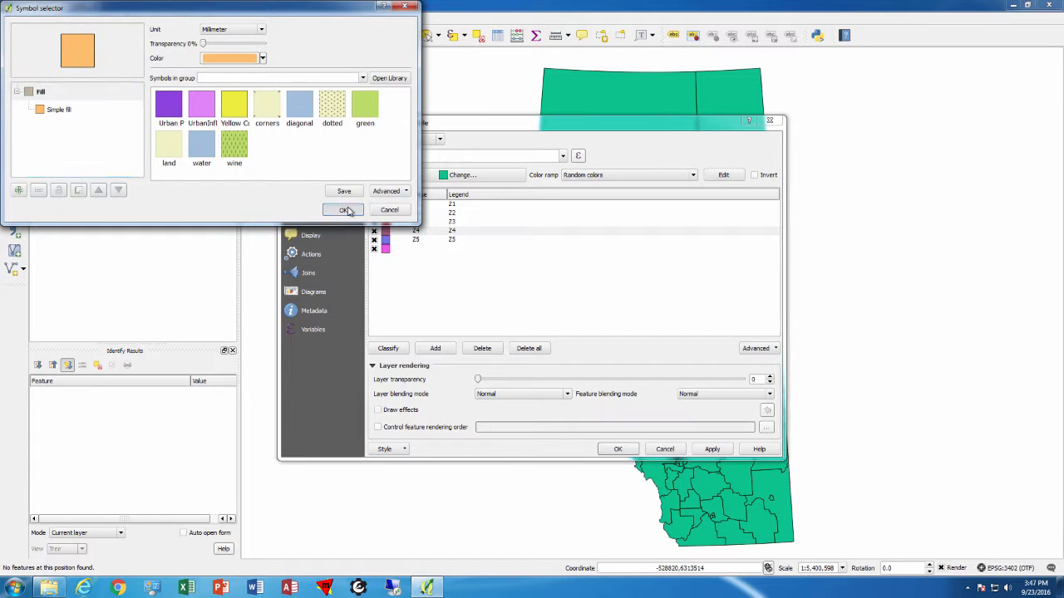
left_click(445, 315)
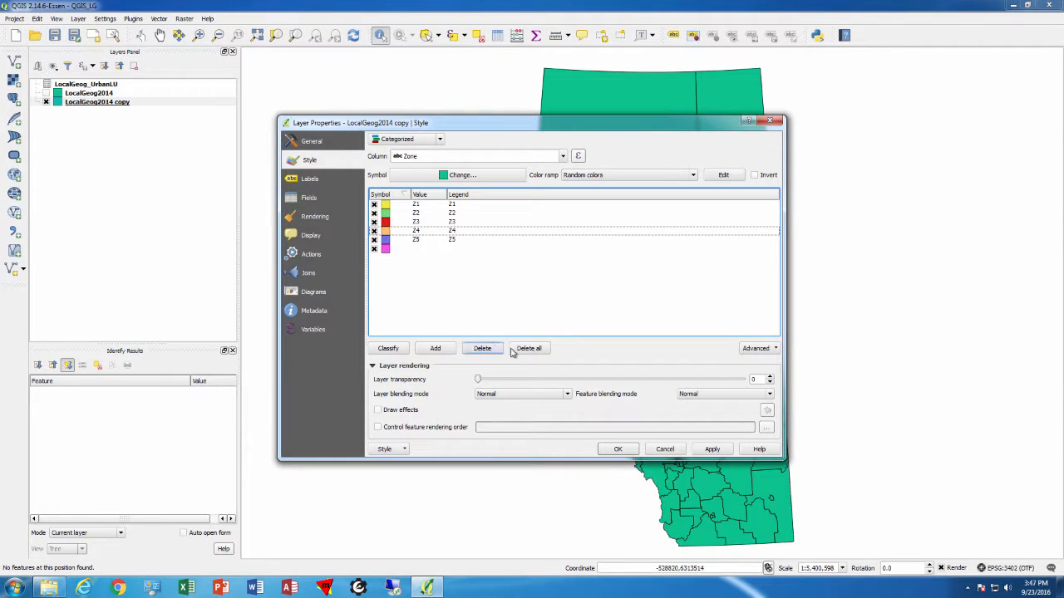
Apply the categorized Zone style, check it on the map and close the layer properties.
left_click(712, 449)
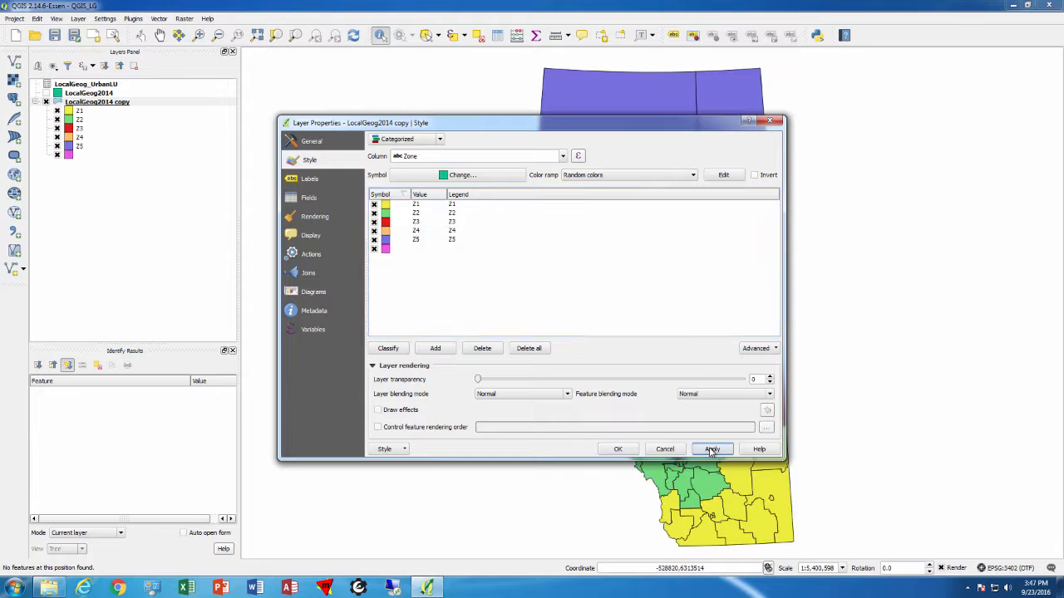
left_click_drag(591, 130, 553, 112)
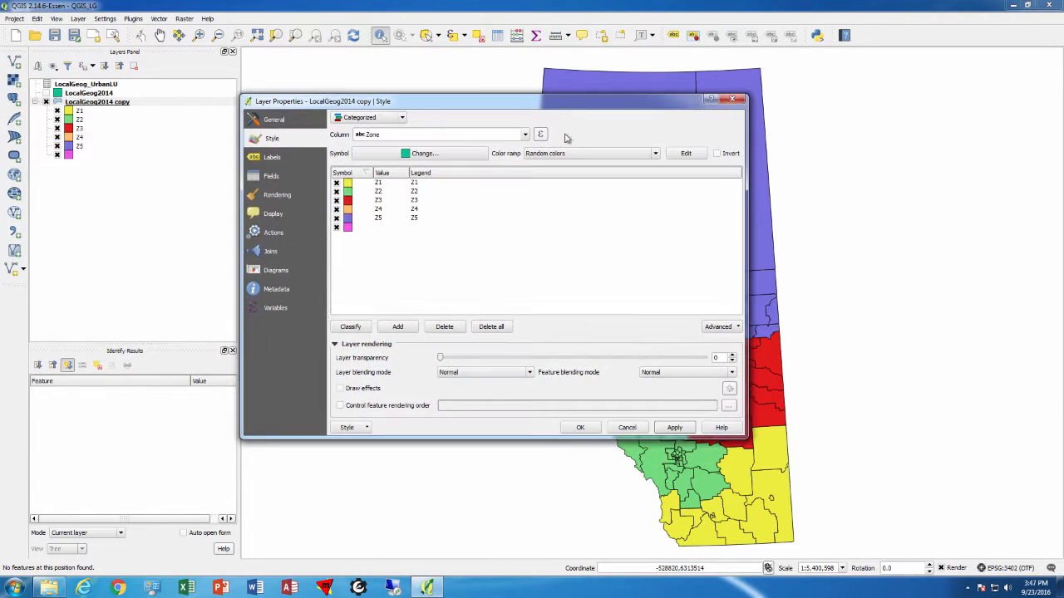
left_click(581, 428)
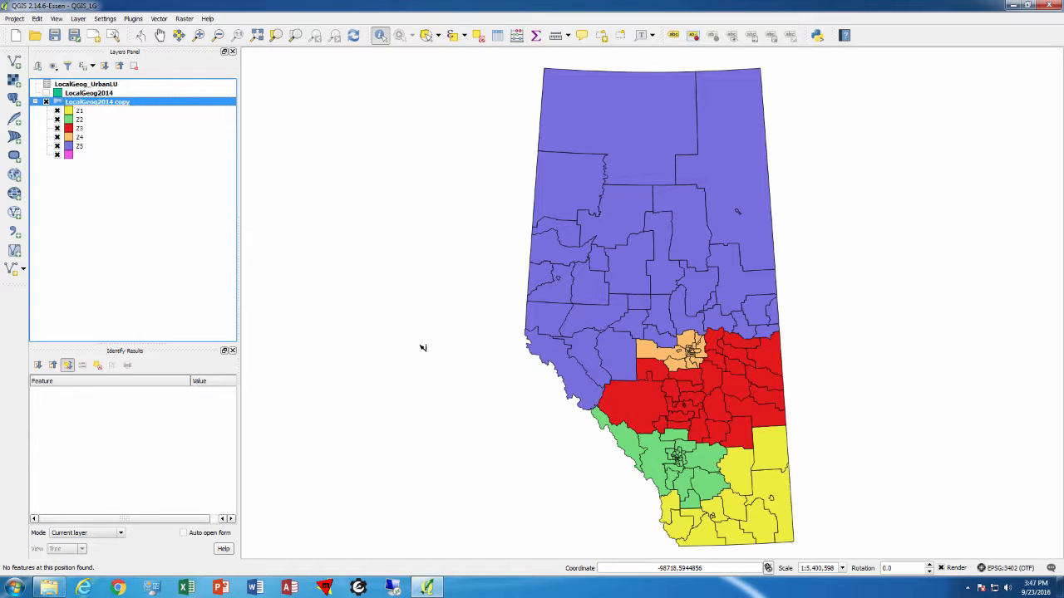
Start a select-by-expression query on LocalGeog2014 copy with "LocalGeog_UrbanLU_URBAN" = and list the unique values of the Zone field.
left_click(497, 35)
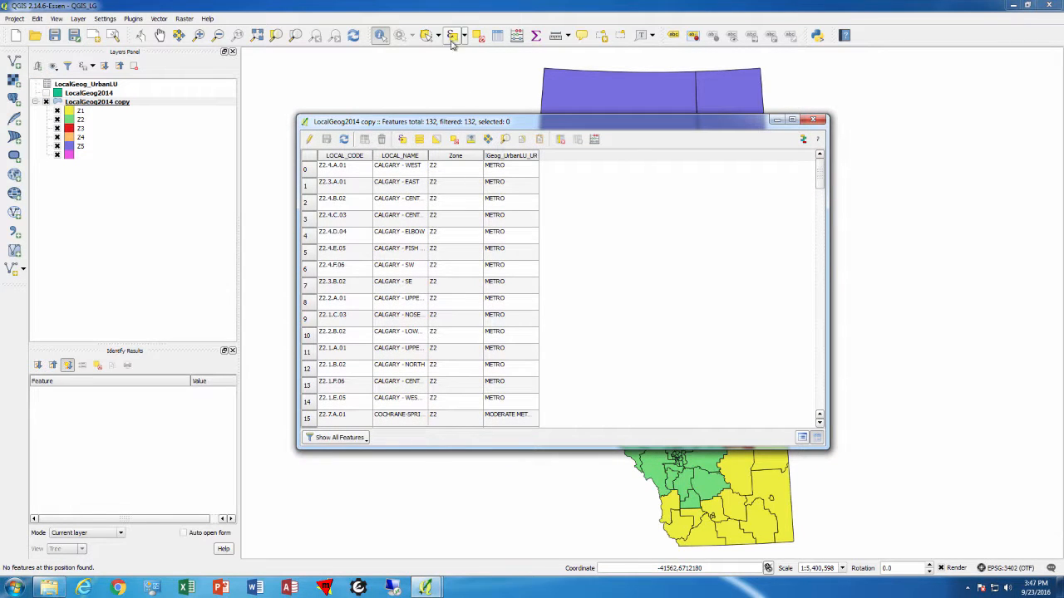
left_click(402, 140)
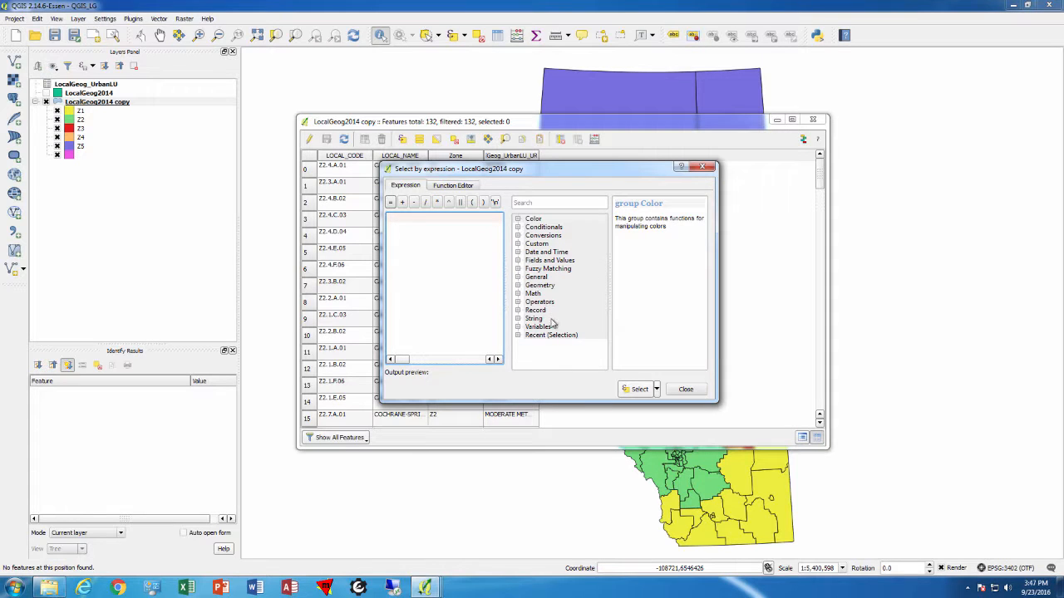
left_click(517, 260)
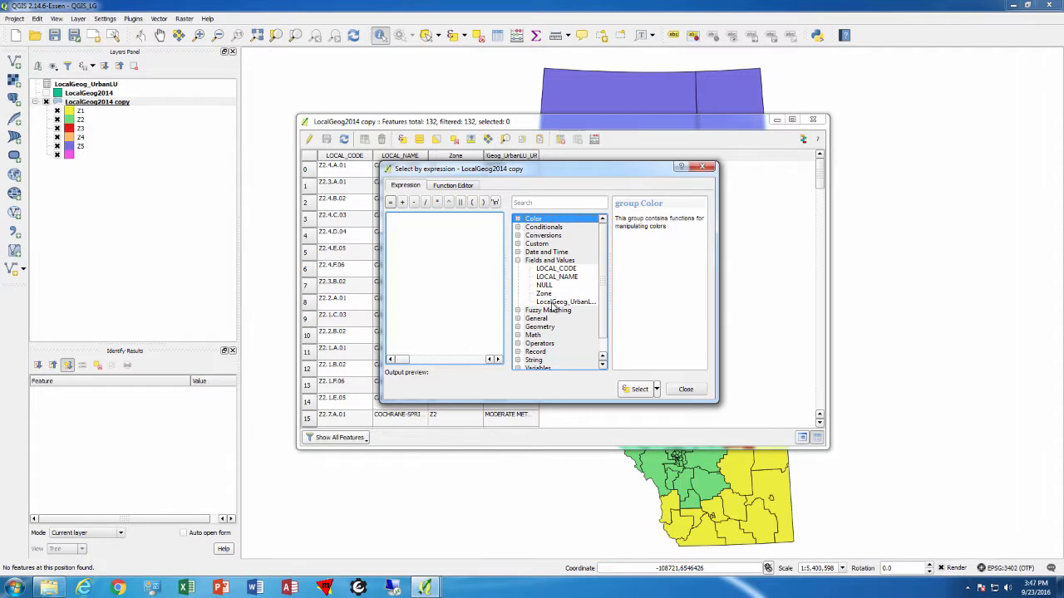
left_click(553, 302)
double_click(553, 302)
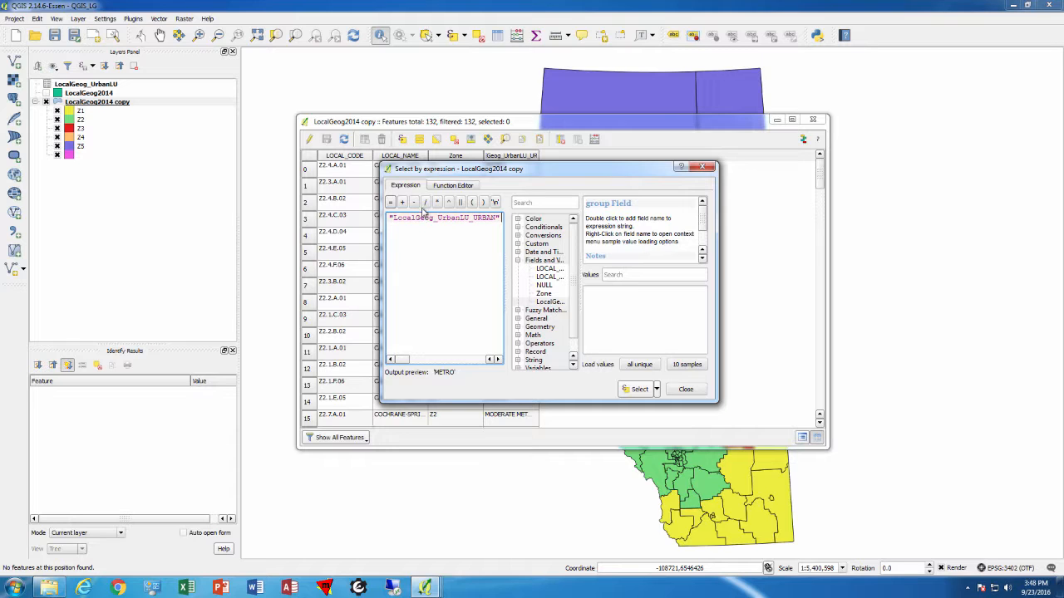
left_click(390, 202)
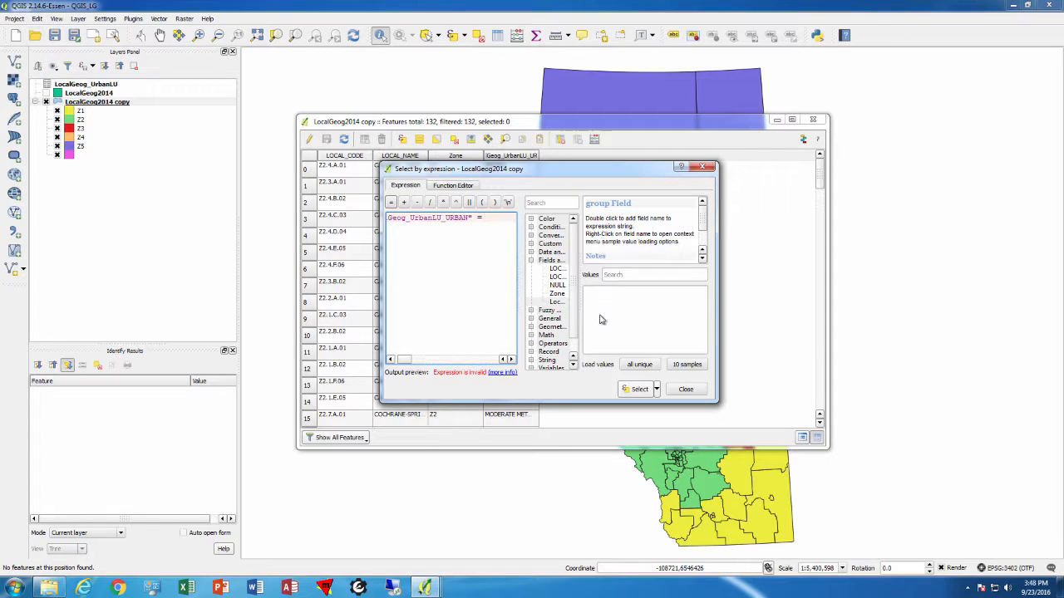
left_click(554, 296)
left_click(630, 364)
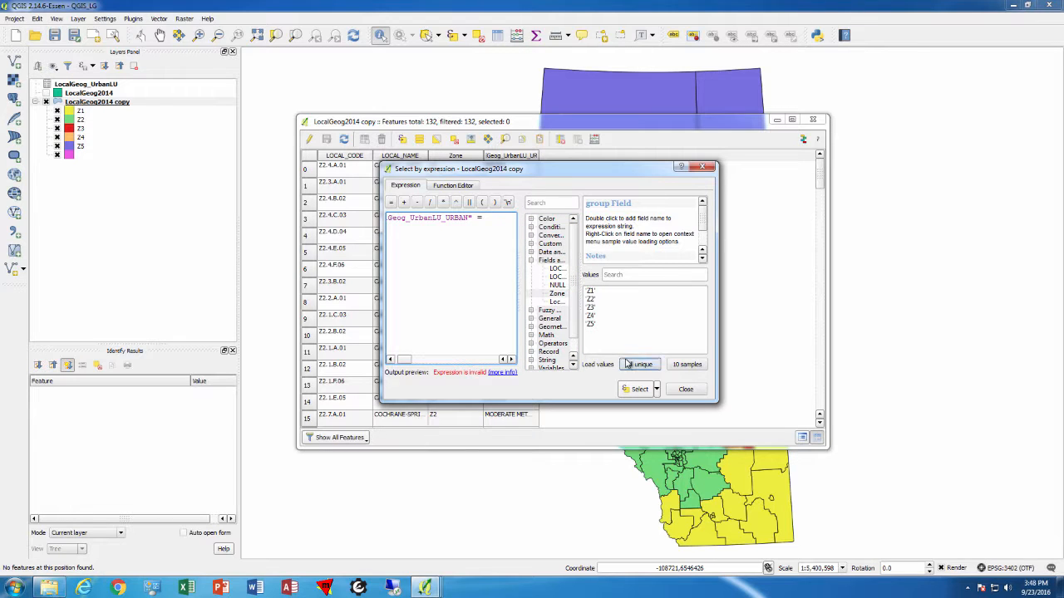
Load the unique values of LocalGeog_UrbanLU_URBAN, complete the expression with 'RURAL', select the matching features and close the attribute table.
left_click(556, 302)
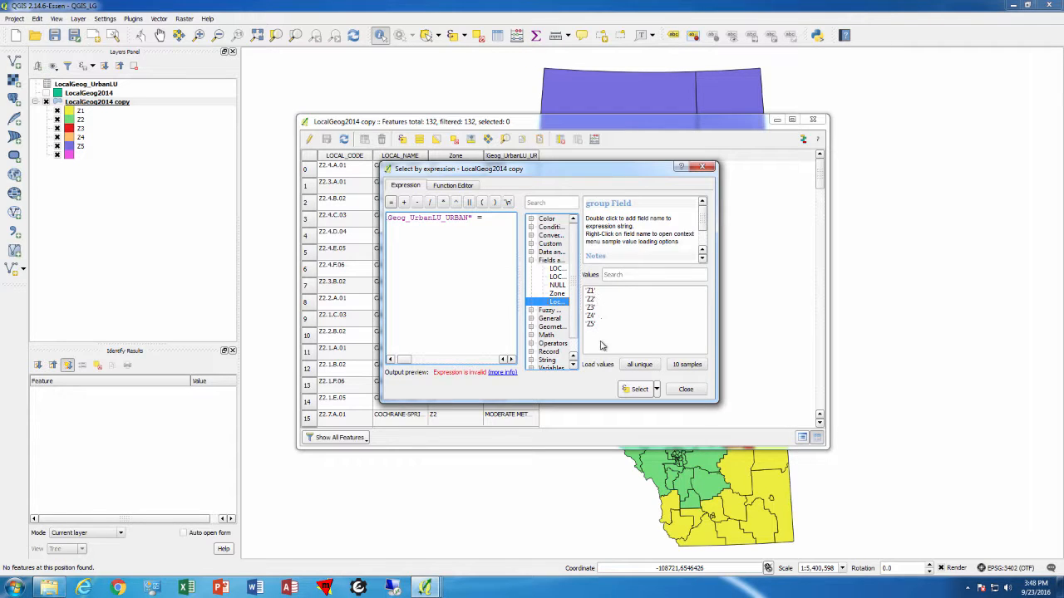
left_click(639, 364)
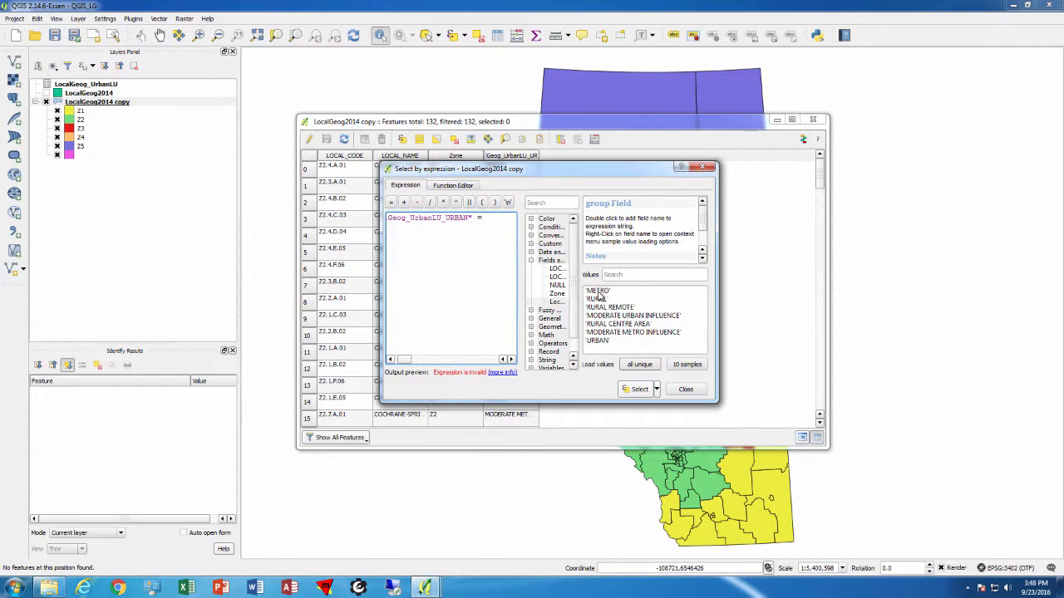
double_click(597, 298)
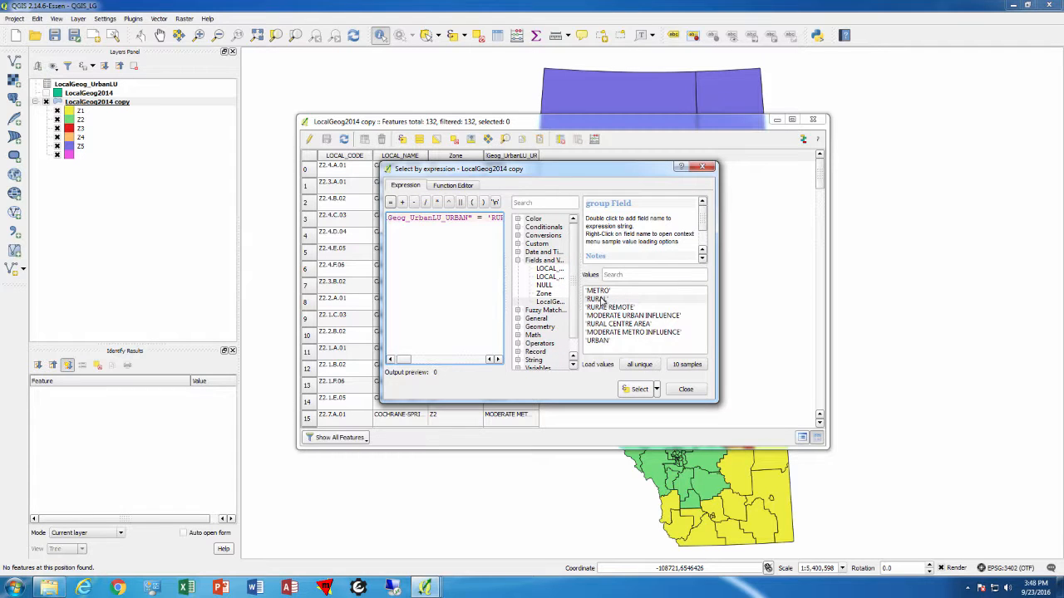
left_click(640, 389)
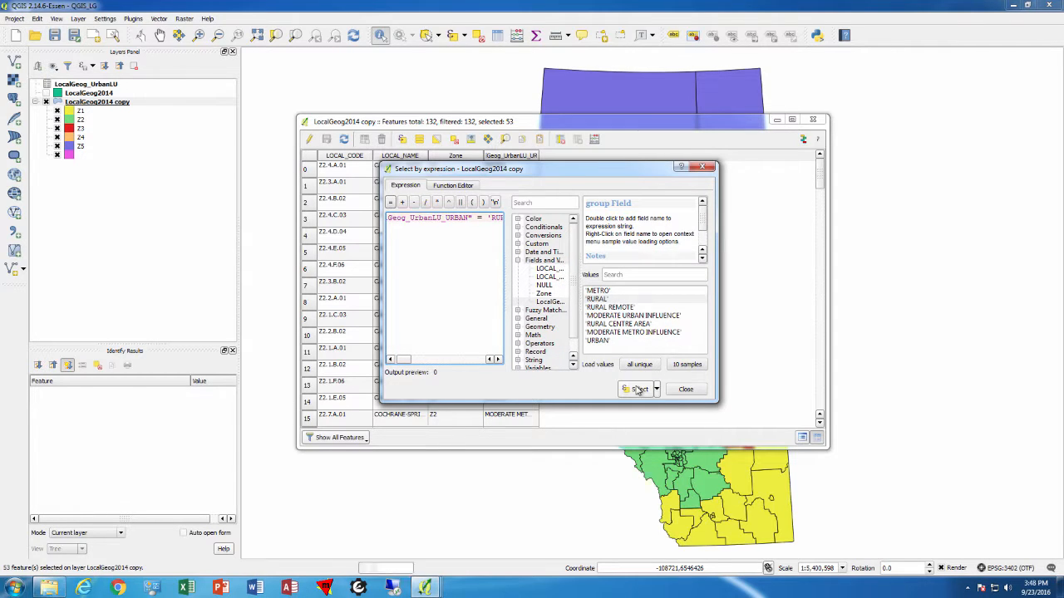
left_click(683, 390)
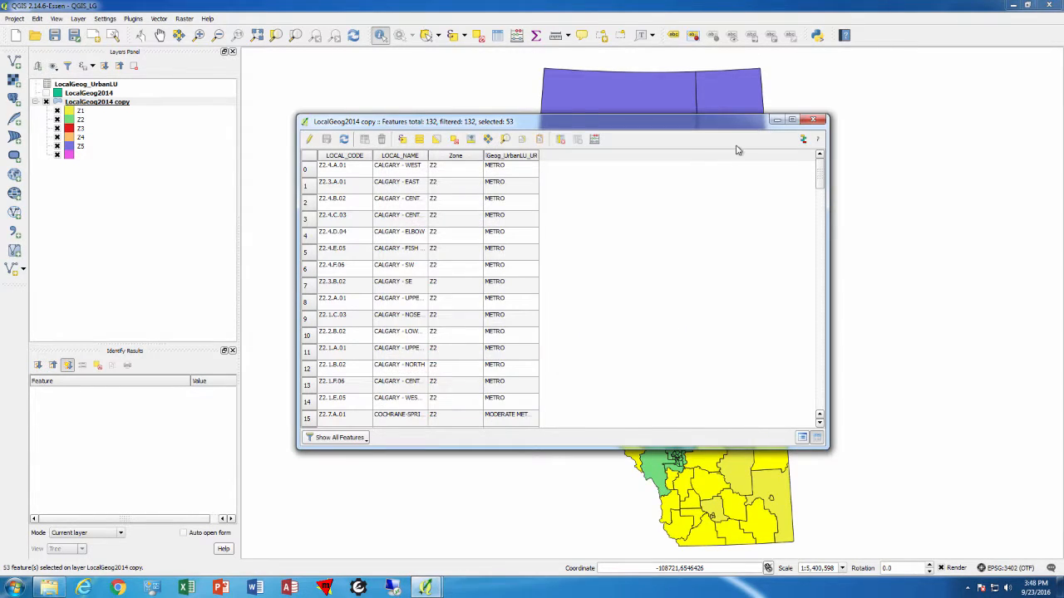
left_click(813, 120)
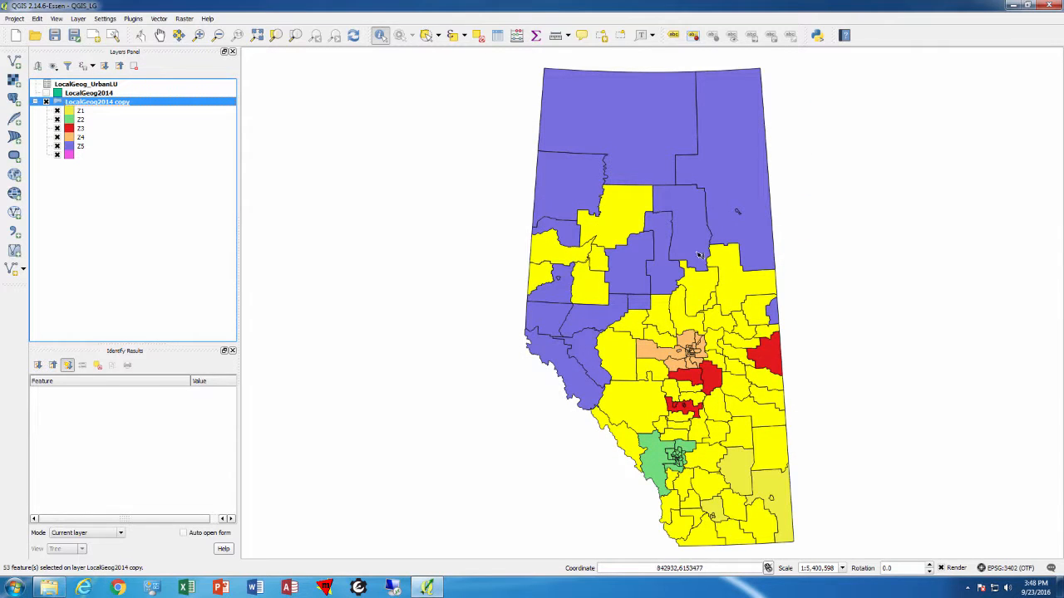
Deselect all the selected features on the map.
left_click(350, 179)
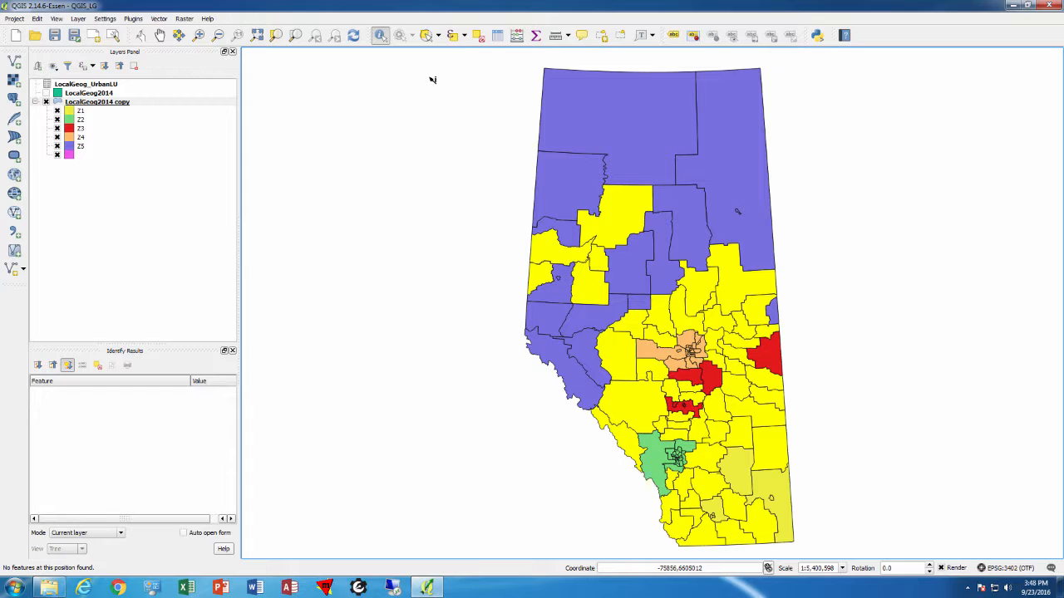
left_click(480, 37)
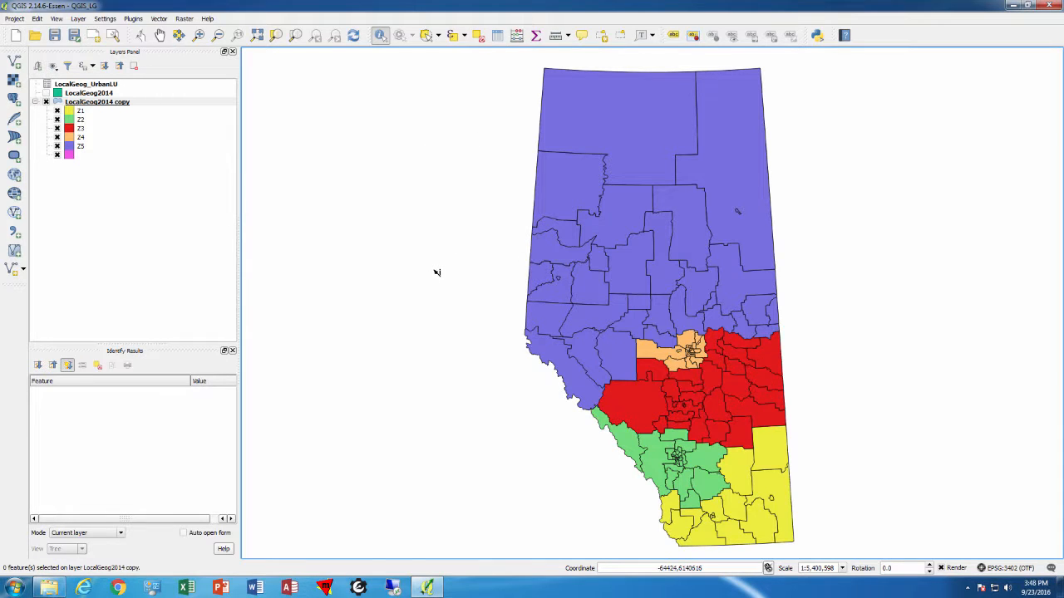